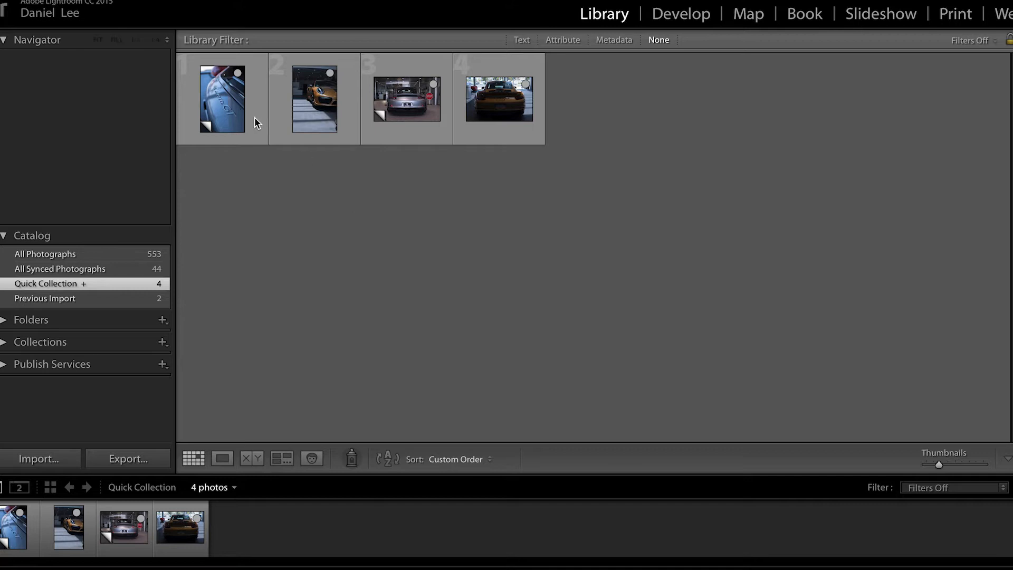
Step: Open the silver GT3 RS rear-view photo in the Develop module and apply the Level Upright correction
{"action": "double_click", "coordinate": [236, 112]}
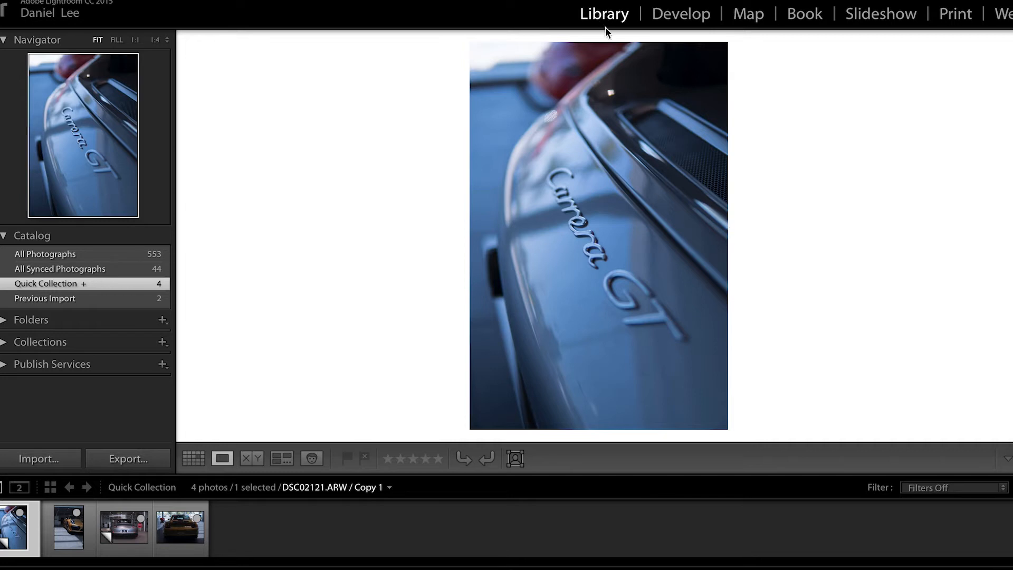
{"action": "left_click", "coordinate": [680, 16]}
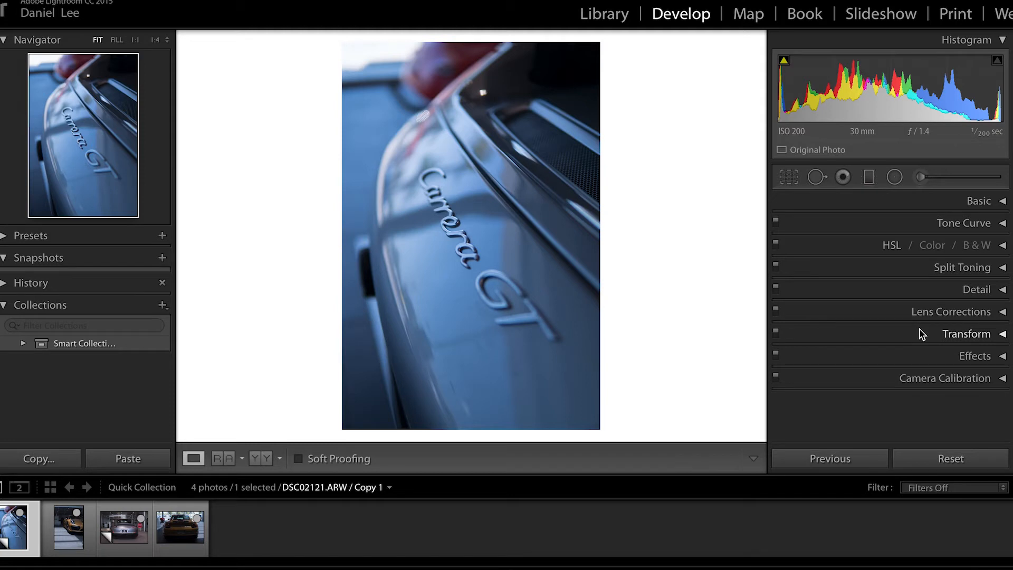
{"action": "left_click", "coordinate": [124, 534]}
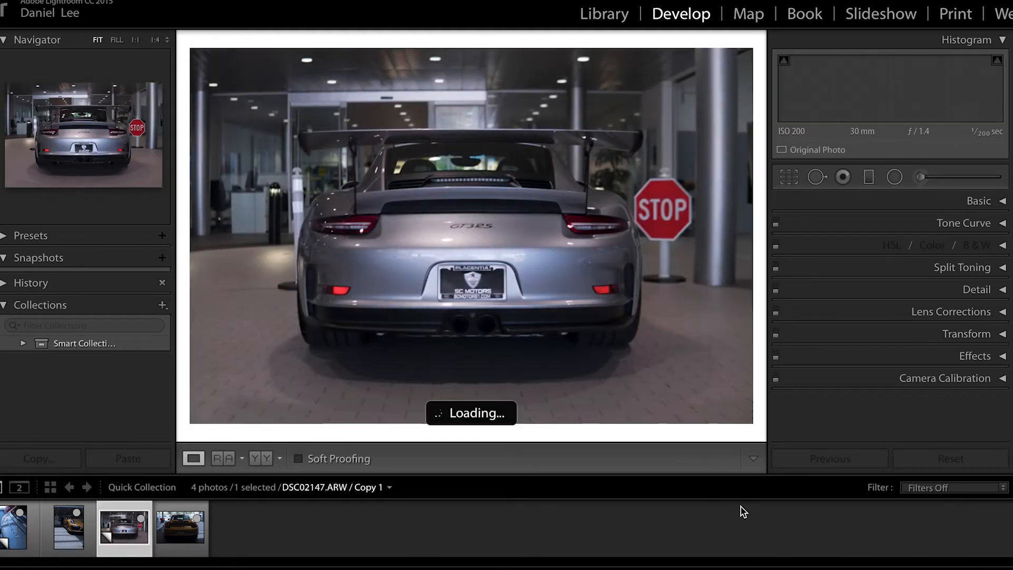
{"action": "left_click", "coordinate": [922, 335]}
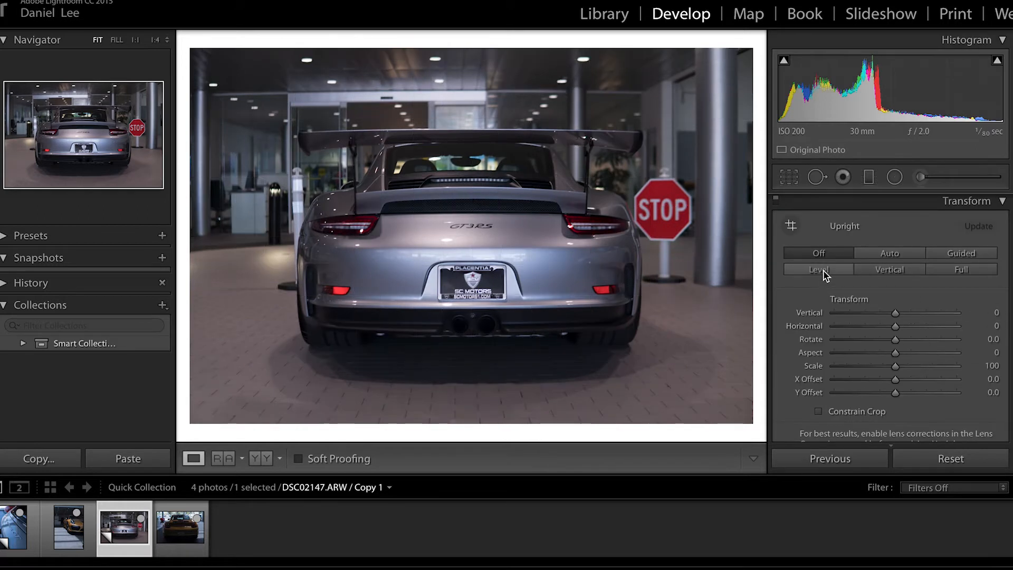
{"action": "left_click", "coordinate": [824, 269]}
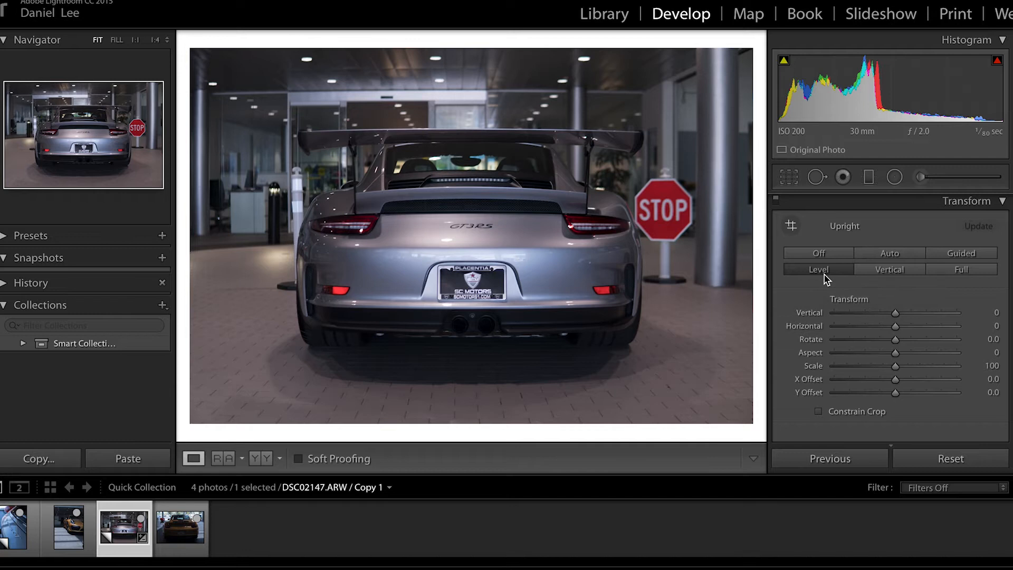
{"action": "left_click", "coordinate": [852, 205]}
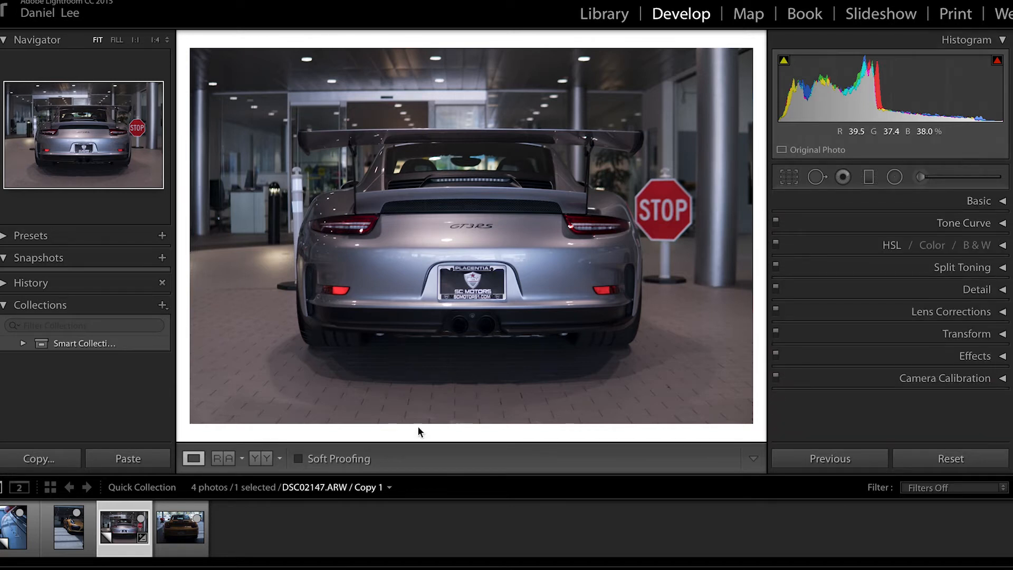
Step: Warm the white balance of the Carrera GT badge photo by setting its temperature to 5,299
{"action": "left_click", "coordinate": [8, 528]}
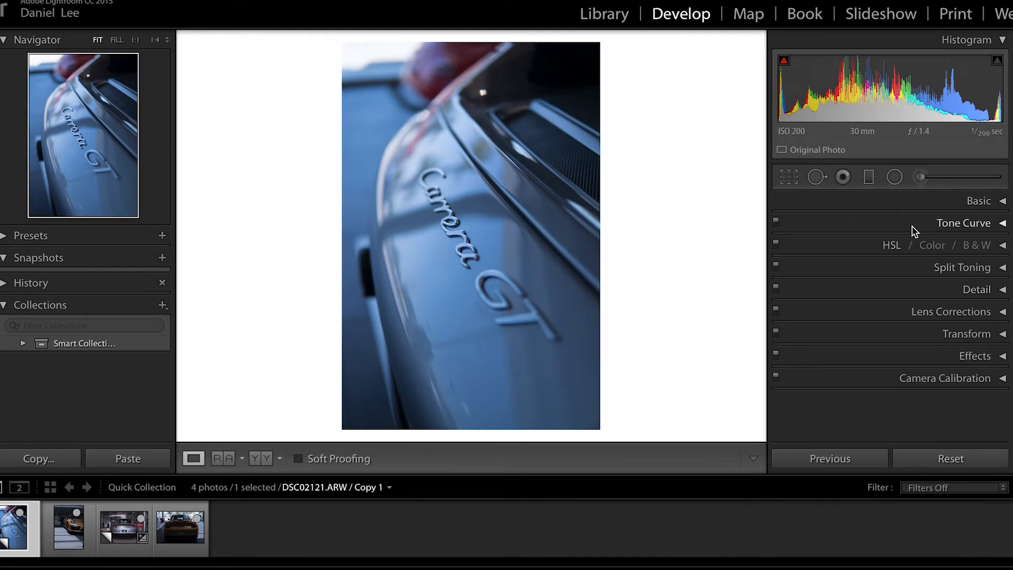
{"action": "left_click", "coordinate": [913, 200]}
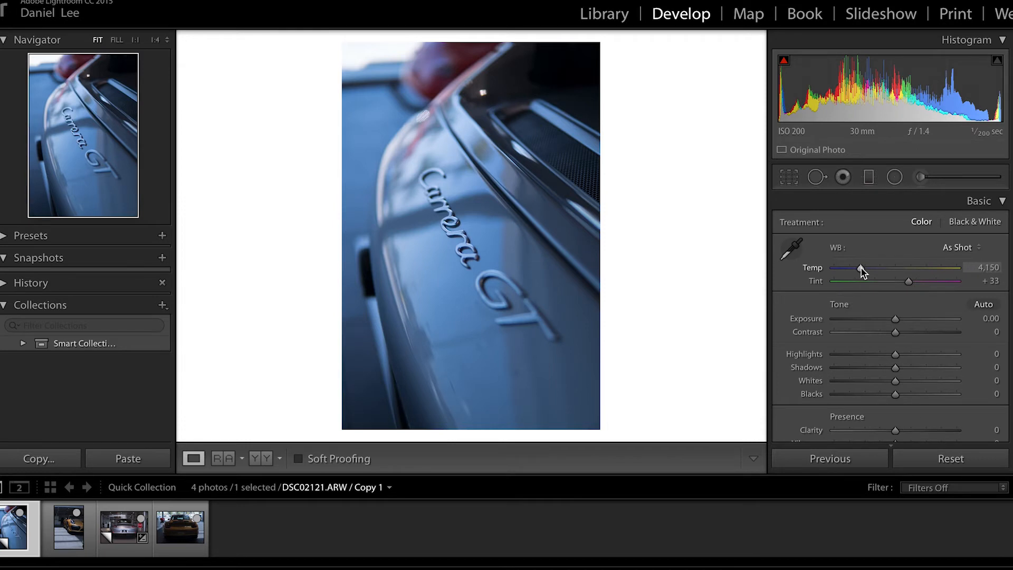
{"action": "left_click_drag", "start_coordinate": [862, 271], "coordinate": [876, 270]}
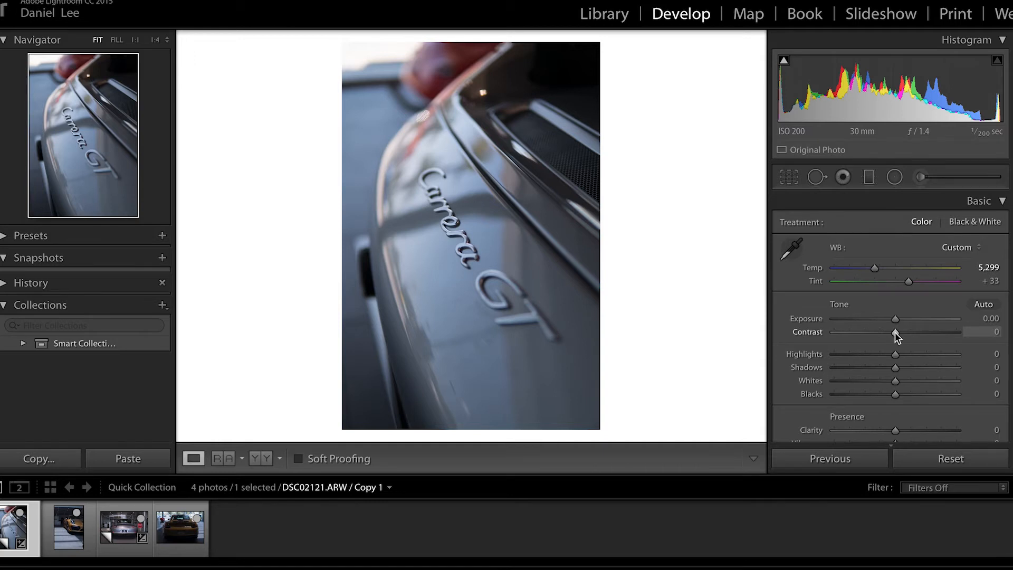
Step: Adjust the Carrera GT photo's tone: Contrast +53, Highlights −47, Shadows +39 and Whites +26
{"action": "left_click_drag", "start_coordinate": [895, 331], "coordinate": [869, 358]}
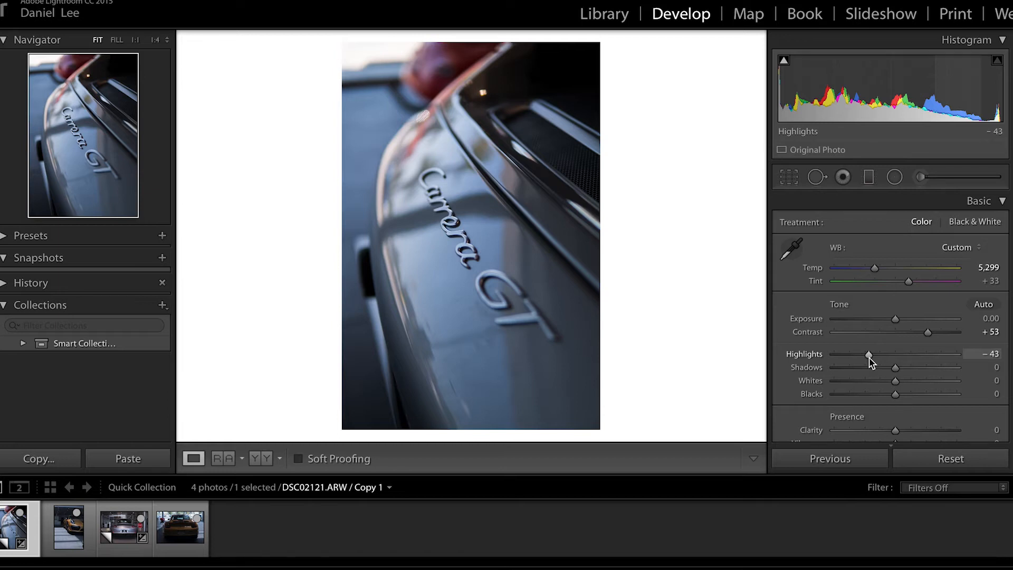
{"action": "left_click_drag", "start_coordinate": [869, 356], "coordinate": [918, 370]}
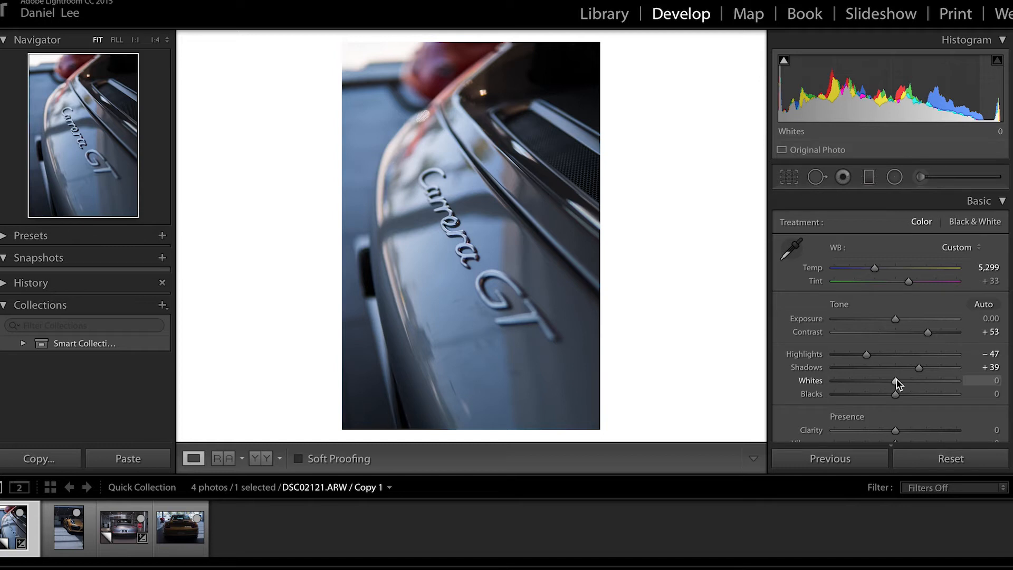
{"action": "left_click_drag", "start_coordinate": [897, 384], "coordinate": [912, 383]}
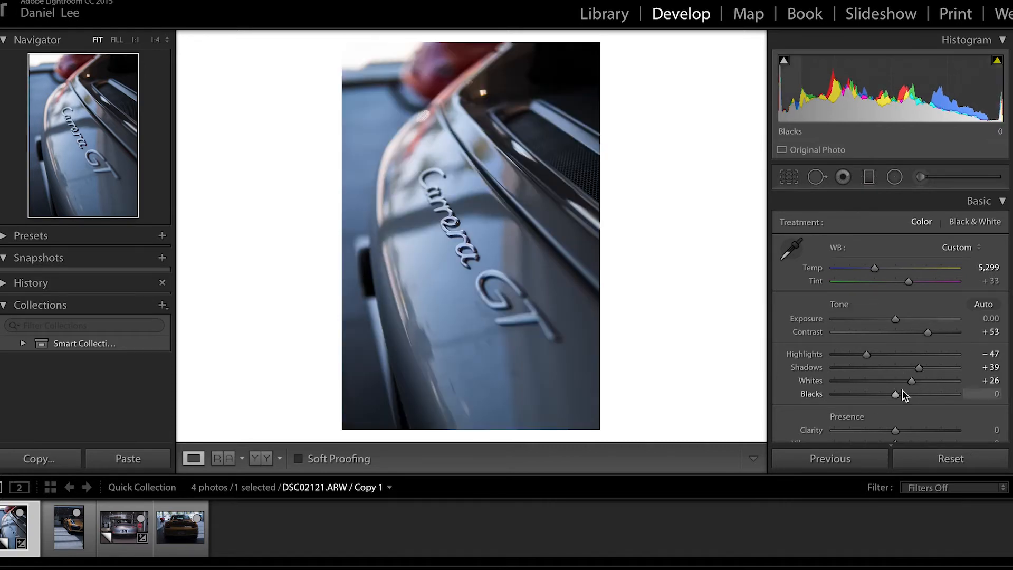
{"action": "mouse_move", "coordinate": [896, 394]}
{"action": "left_mouse_down"}
{"action": "mouse_move", "coordinate": [875, 395]}
{"action": "mouse_move", "coordinate": [896, 396]}
{"action": "left_mouse_up"}
Step: Set the Carrera GT photo's Clarity to +33 and Vibrance to −13
{"action": "scroll", "coordinate": [834, 369], "scroll_direction": "down", "scroll_amount": 3}
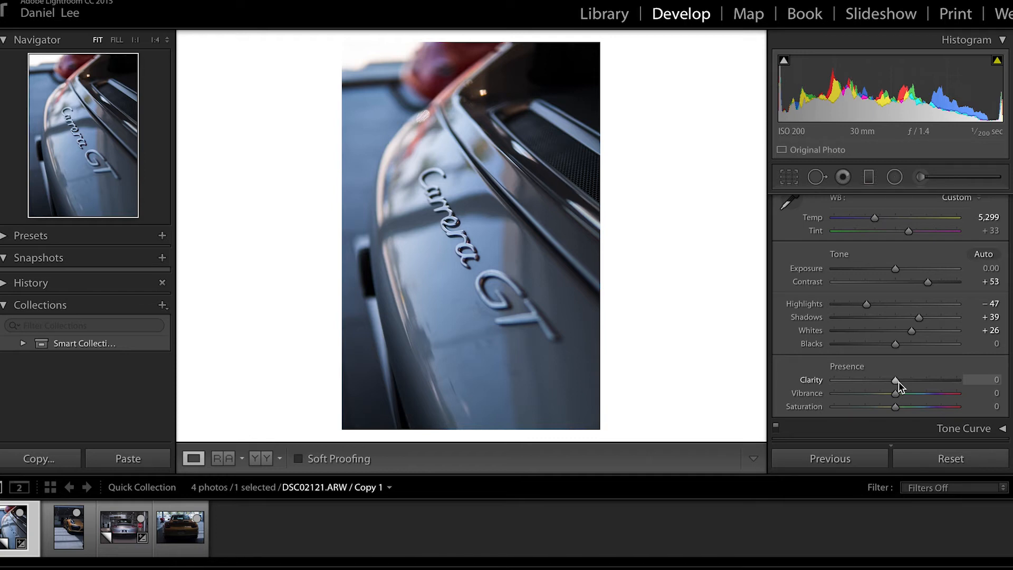
{"action": "mouse_move", "coordinate": [897, 381]}
{"action": "left_mouse_down"}
{"action": "mouse_move", "coordinate": [919, 382]}
{"action": "mouse_move", "coordinate": [887, 394]}
{"action": "mouse_move", "coordinate": [917, 395]}
{"action": "mouse_move", "coordinate": [886, 395]}
{"action": "left_mouse_up"}
{"action": "scroll", "coordinate": [897, 356], "scroll_direction": "down", "scroll_amount": 1}
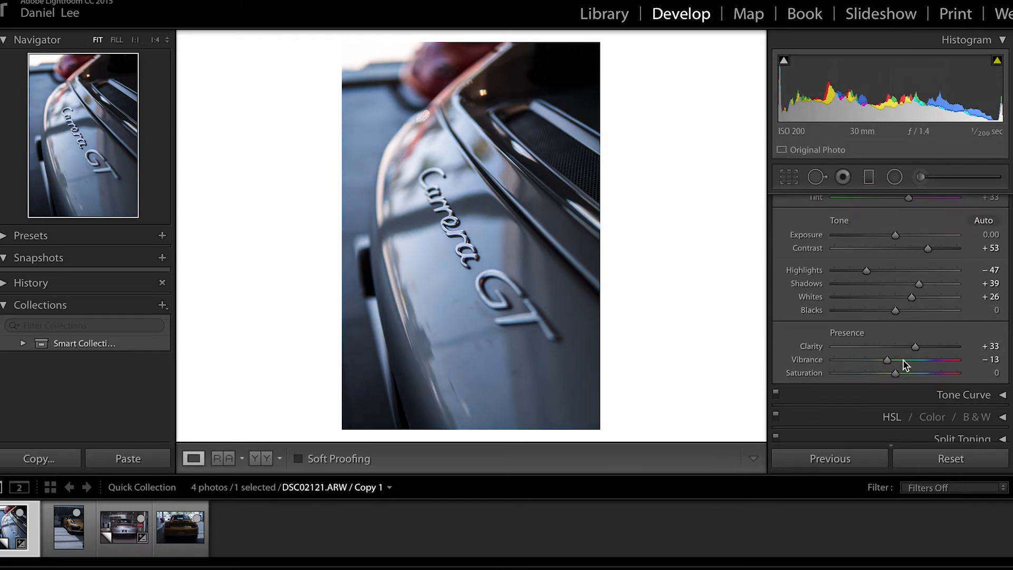
{"action": "scroll", "coordinate": [928, 361], "scroll_direction": "up", "scroll_amount": 3}
{"action": "left_click", "coordinate": [931, 200]}
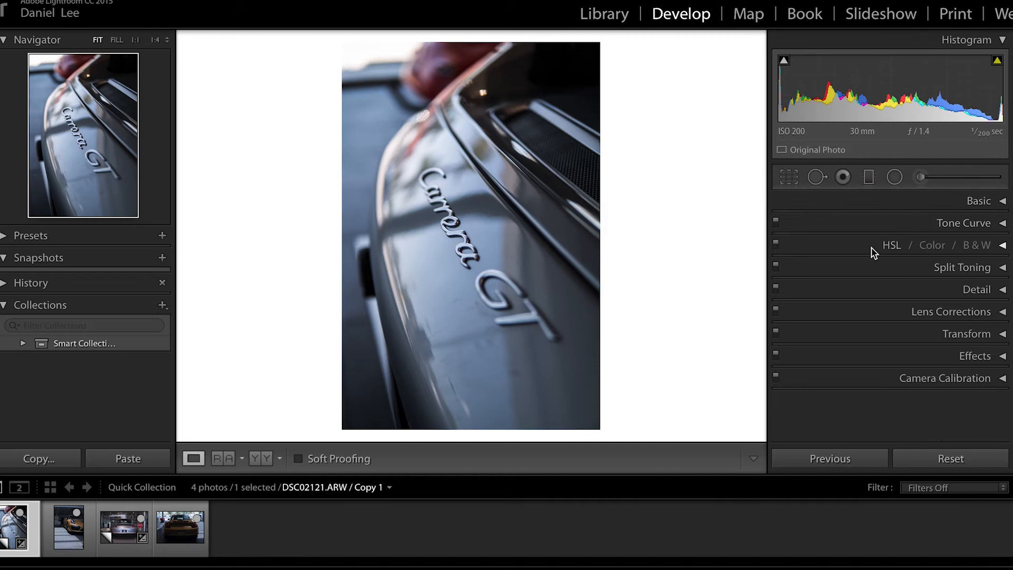
Step: Crop the Carrera GT photo to the 4 x 5 / 8 x 10 aspect ratio, framed around the lettering
{"action": "left_click", "coordinate": [789, 181]}
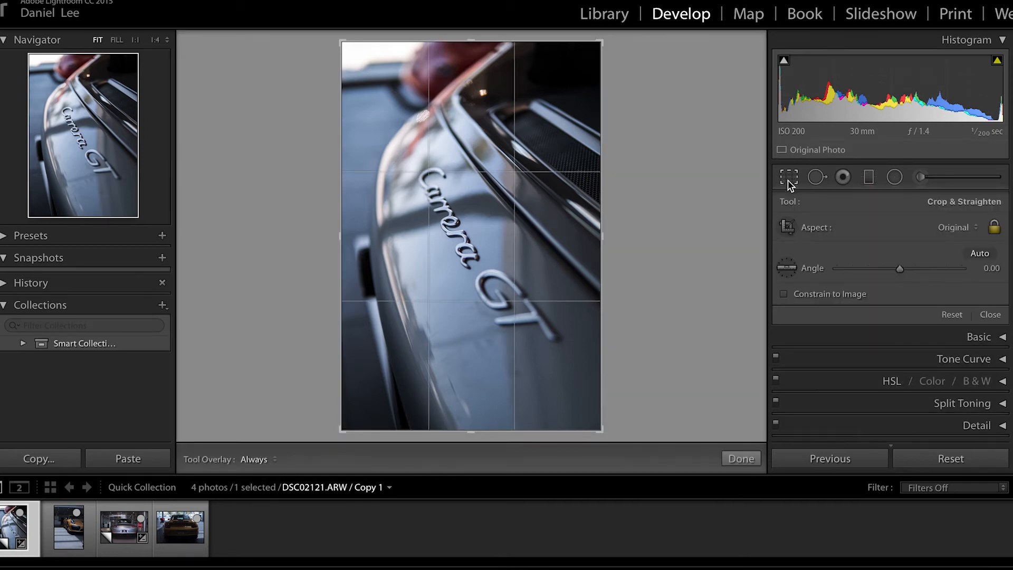
{"action": "left_click", "coordinate": [945, 228]}
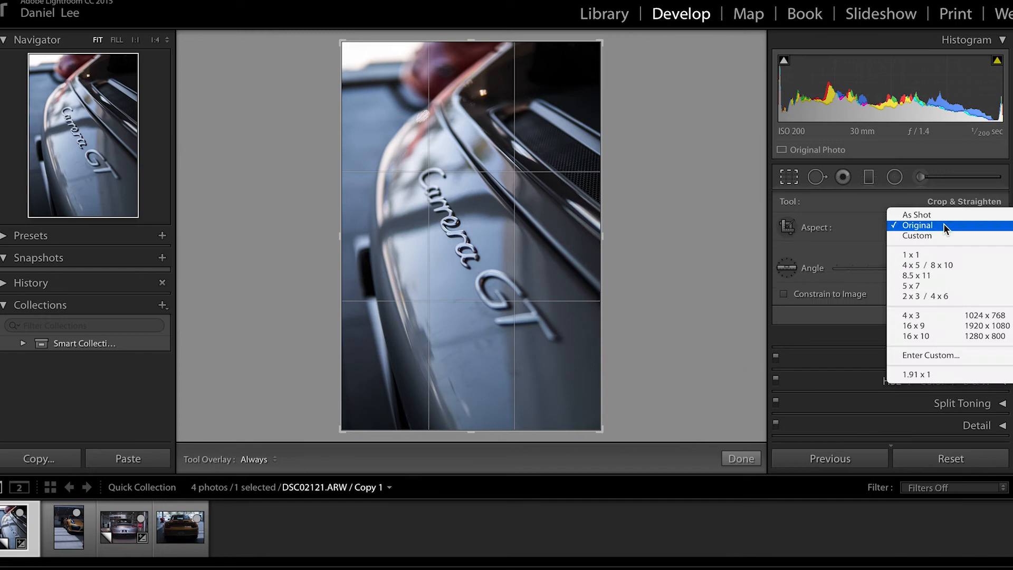
{"action": "left_click", "coordinate": [928, 265]}
{"action": "mouse_move", "coordinate": [497, 208]}
{"action": "left_mouse_down"}
{"action": "mouse_move", "coordinate": [495, 227]}
{"action": "mouse_move", "coordinate": [493, 205]}
{"action": "left_mouse_up"}
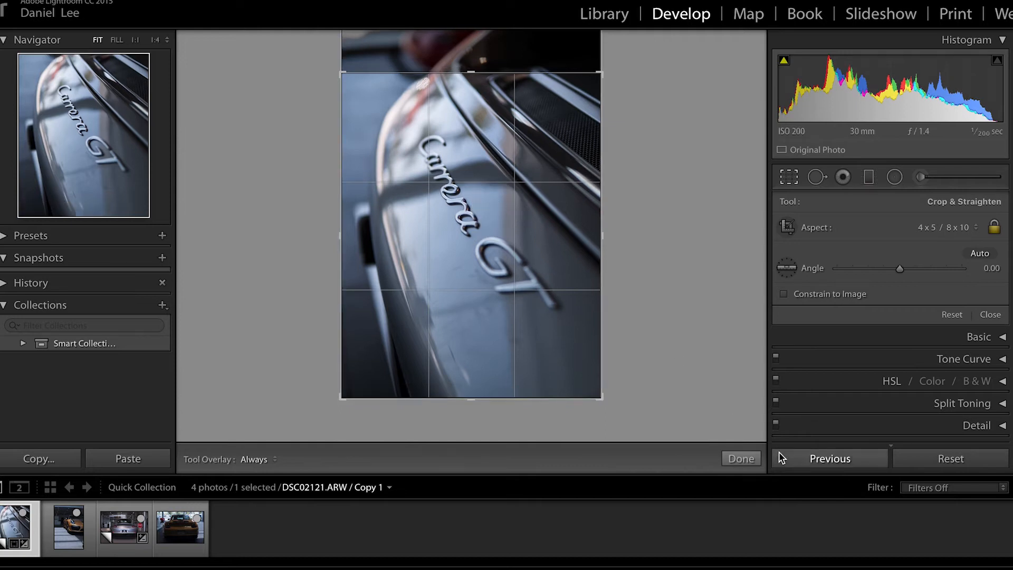
{"action": "left_click", "coordinate": [742, 459]}
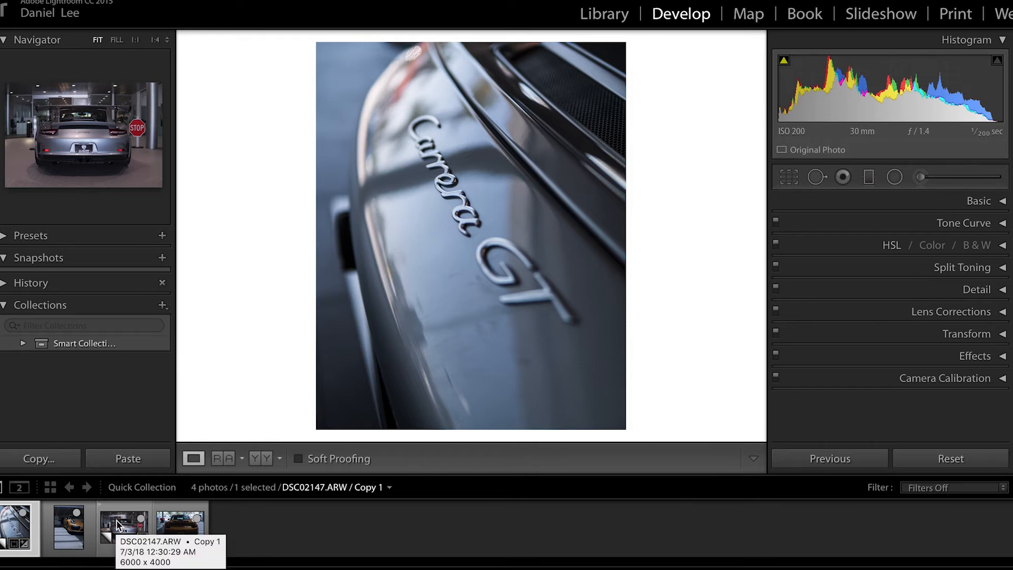
Step: Open the front-view photo of the orange Porsche and set its white balance temperature to 4,656
{"action": "left_click", "coordinate": [76, 529]}
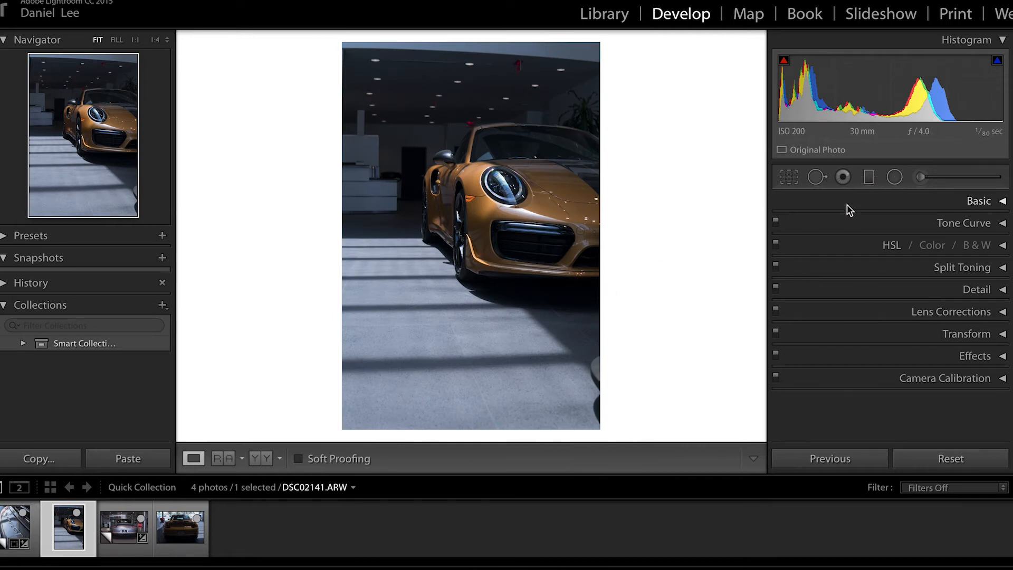
{"action": "left_click", "coordinate": [861, 334]}
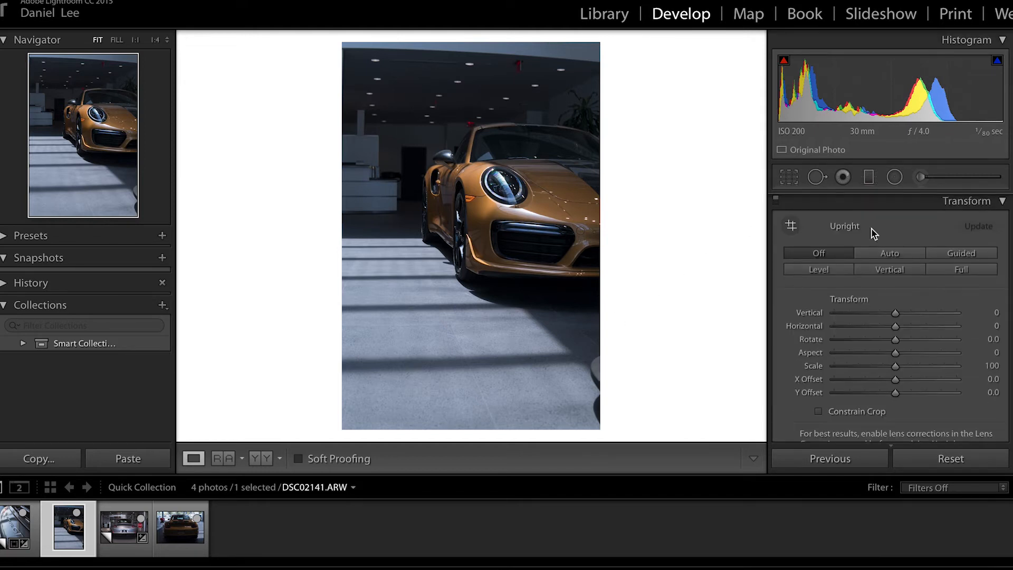
{"action": "left_click", "coordinate": [880, 205]}
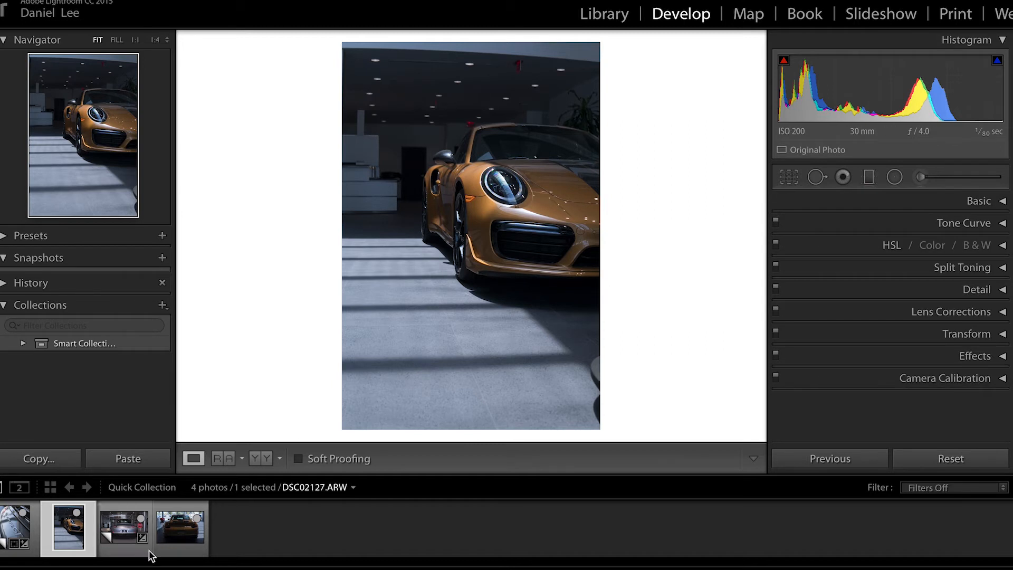
{"action": "left_click", "coordinate": [130, 530]}
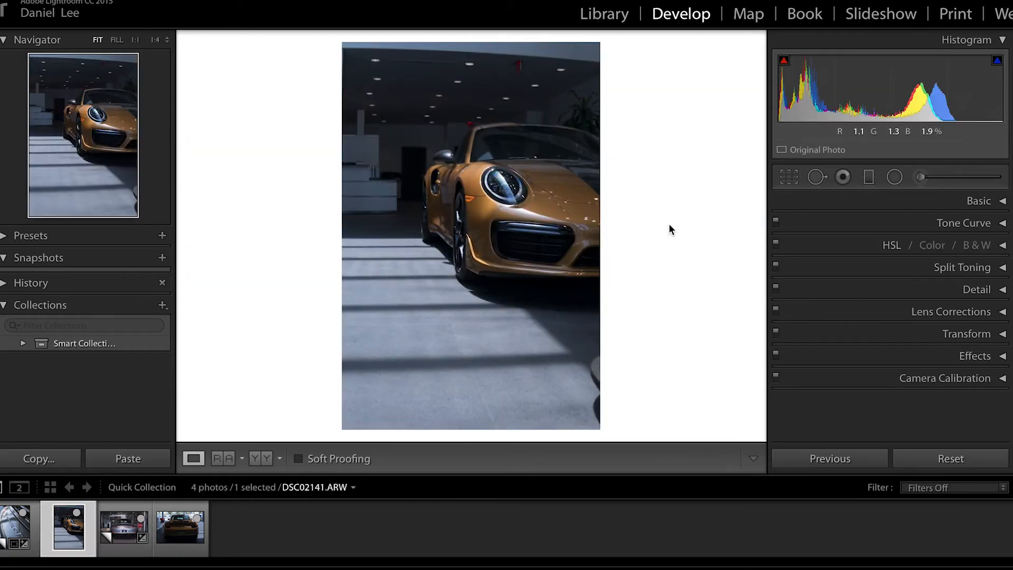
{"action": "left_click", "coordinate": [826, 206]}
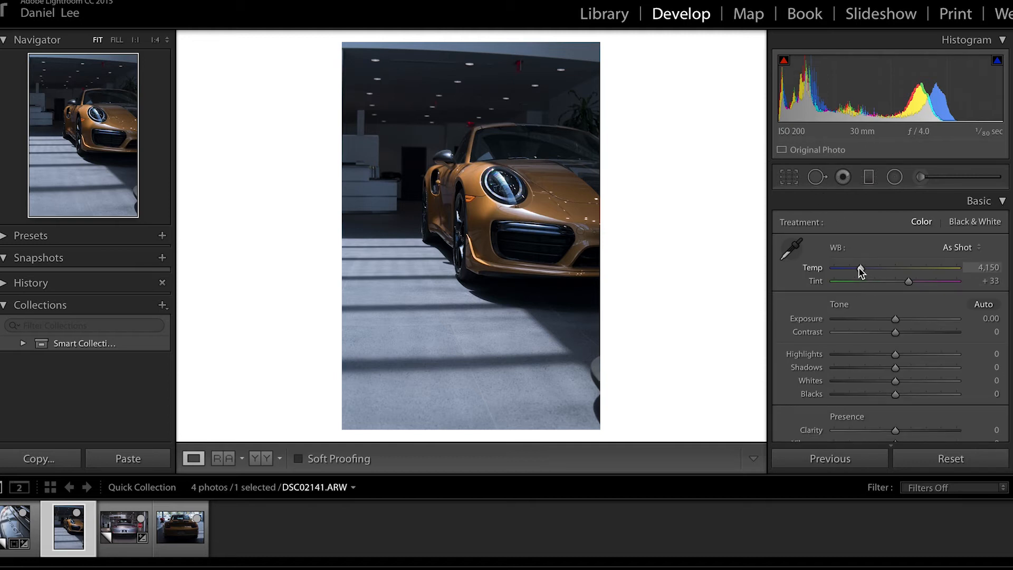
{"action": "left_click_drag", "start_coordinate": [862, 271], "coordinate": [868, 271]}
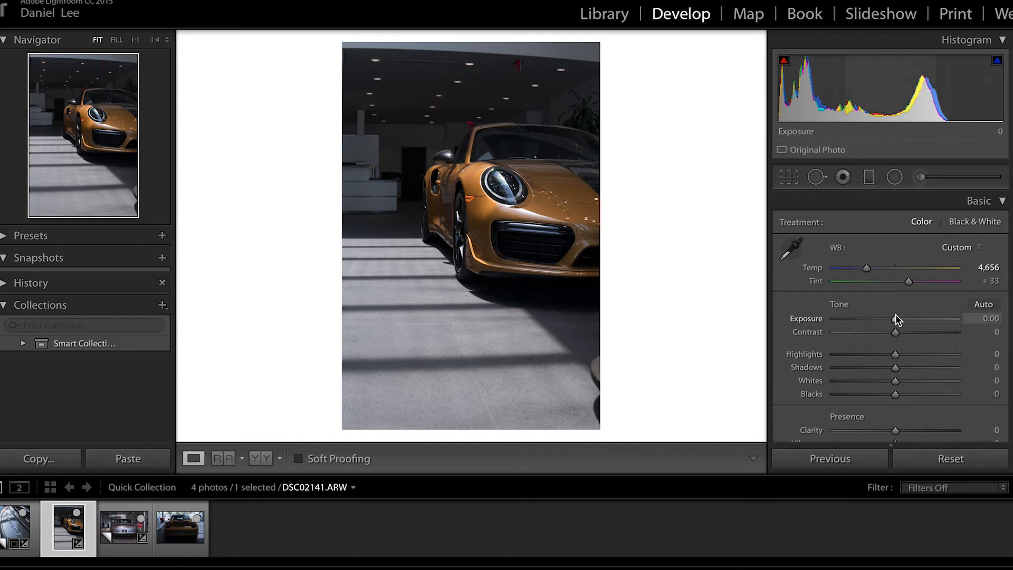
Step: Adjust the orange Porsche photo's tone: Contrast +42, Highlights −35, Shadows +36, Whites +16 and Blacks −1
{"action": "left_click_drag", "start_coordinate": [896, 332], "coordinate": [920, 339]}
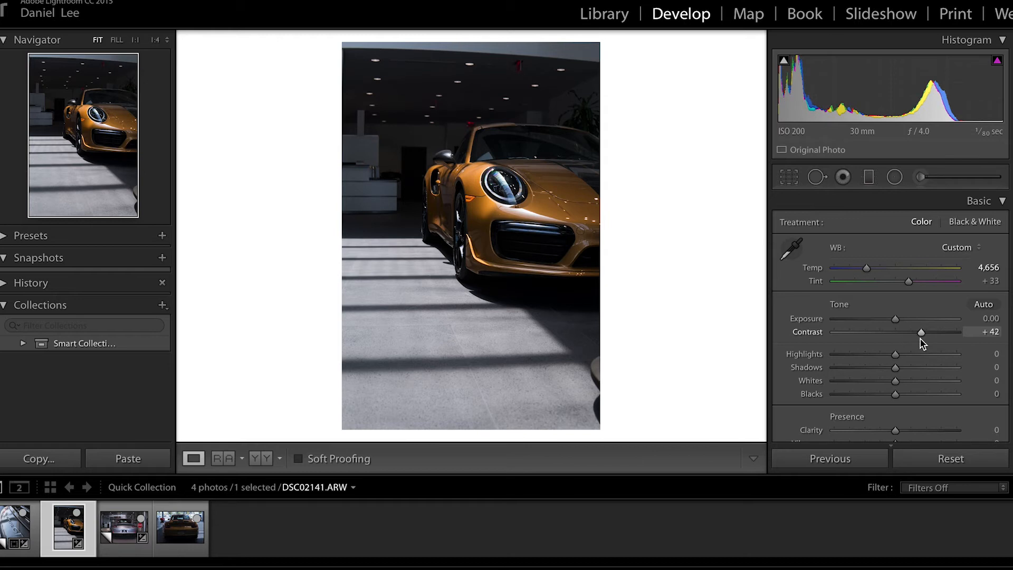
{"action": "left_click_drag", "start_coordinate": [896, 354], "coordinate": [917, 369]}
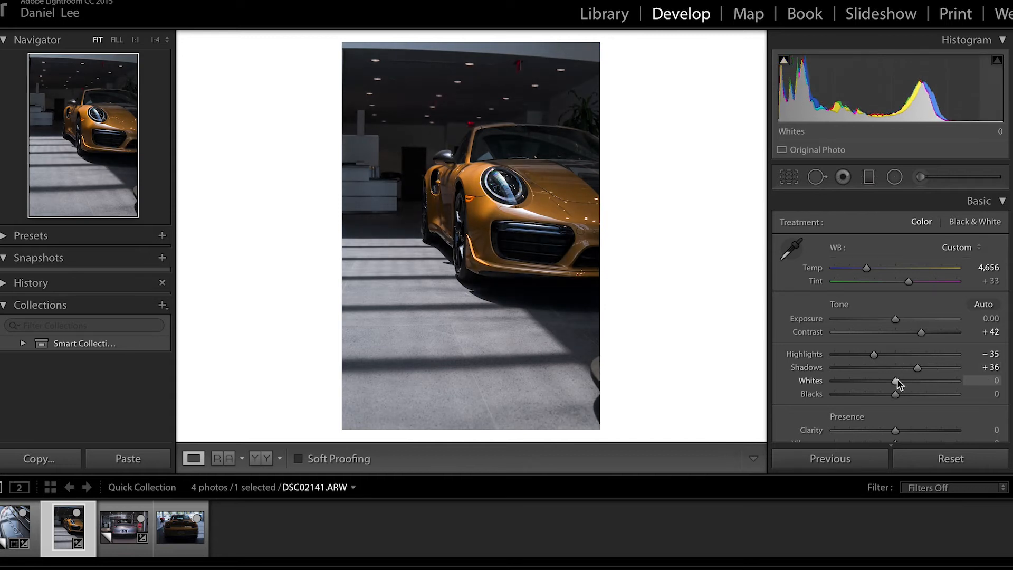
{"action": "key", "text": "alt"}
{"action": "mouse_move", "coordinate": [895, 381]}
{"action": "left_mouse_down"}
{"action": "mouse_move", "coordinate": [905, 381]}
{"action": "mouse_move", "coordinate": [895, 394]}
{"action": "left_mouse_up"}
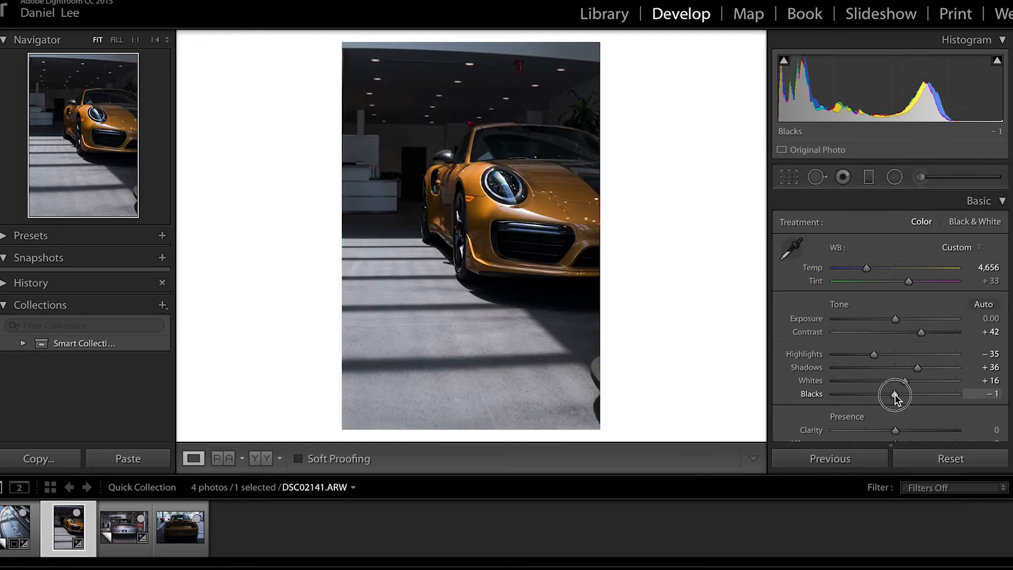
Step: Set the orange Porsche photo's Clarity to +49 and raise its Vibrance slightly
{"action": "scroll", "coordinate": [866, 397], "scroll_direction": "down", "scroll_amount": 3}
{"action": "left_click_drag", "start_coordinate": [894, 382], "coordinate": [923, 385]}
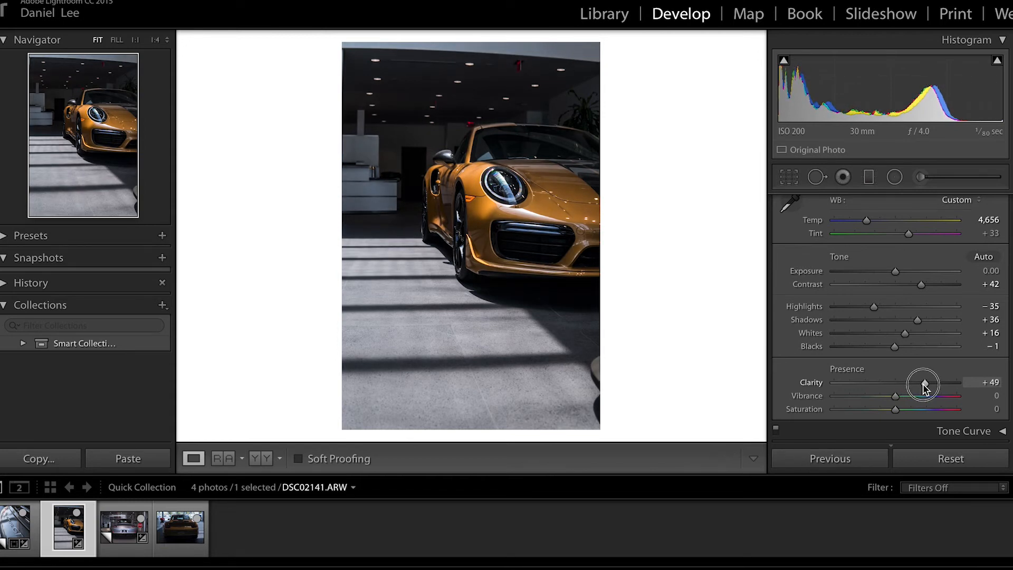
{"action": "left_click_drag", "start_coordinate": [925, 384], "coordinate": [904, 400]}
{"action": "scroll", "coordinate": [889, 317], "scroll_direction": "up", "scroll_amount": 3}
{"action": "left_click", "coordinate": [901, 203]}
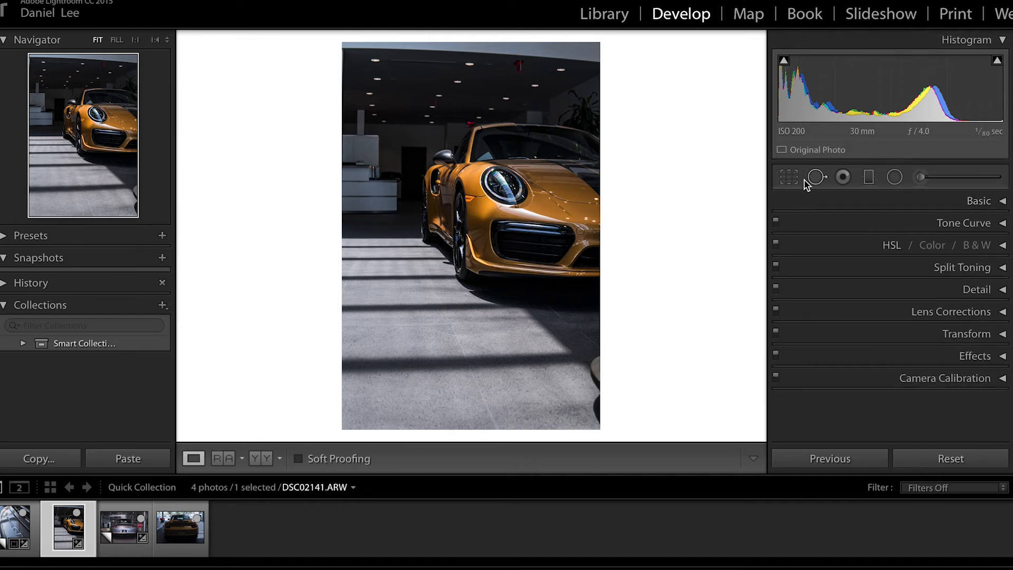
Step: Crop the orange Porsche photo to the 4 x 5 / 8 x 10 aspect ratio and reposition the frame over the car
{"action": "left_click", "coordinate": [799, 179]}
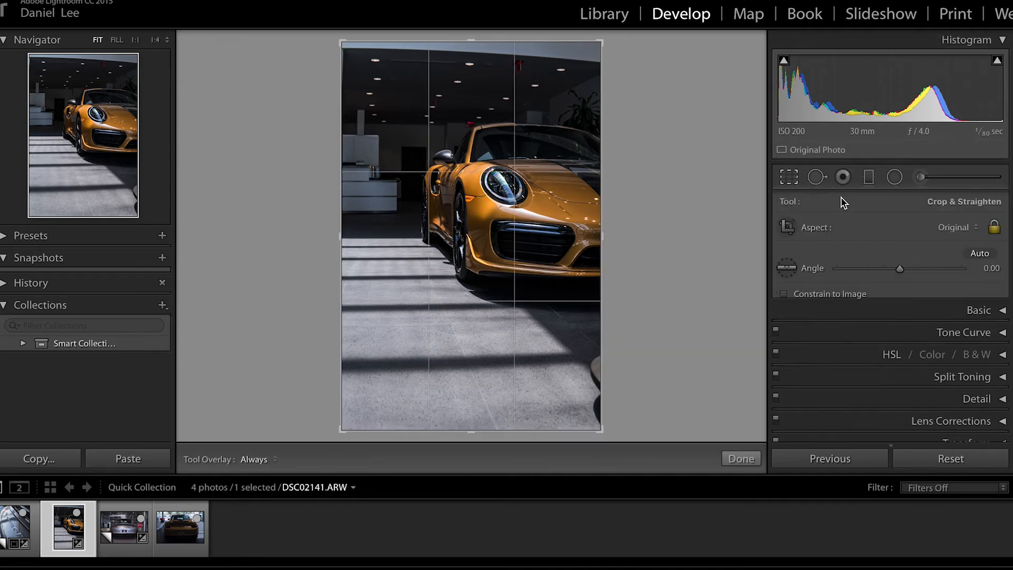
{"action": "left_click", "coordinate": [958, 227]}
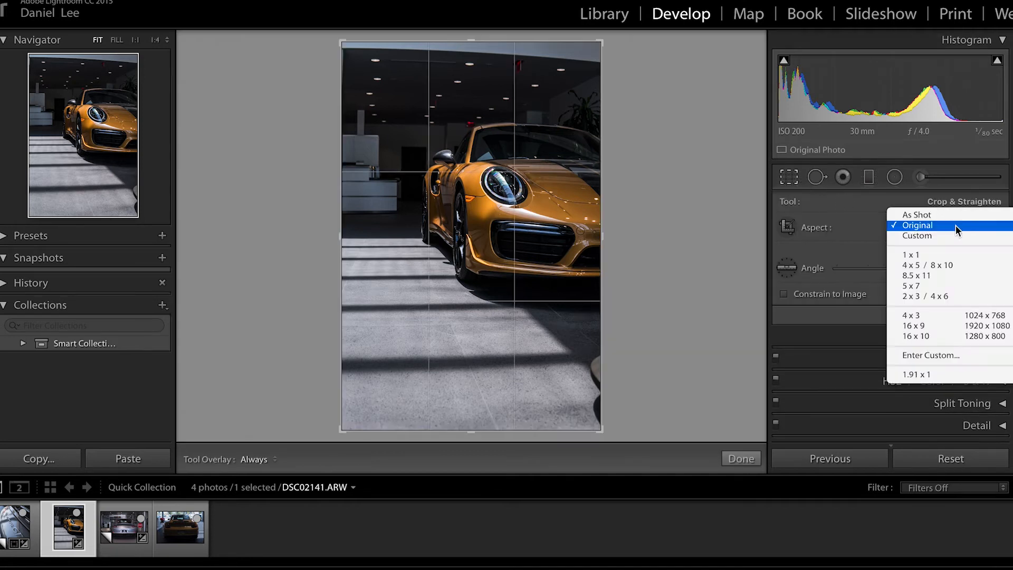
{"action": "left_click", "coordinate": [939, 266]}
{"action": "left_click_drag", "start_coordinate": [532, 335], "coordinate": [526, 318]}
{"action": "left_click", "coordinate": [731, 459]}
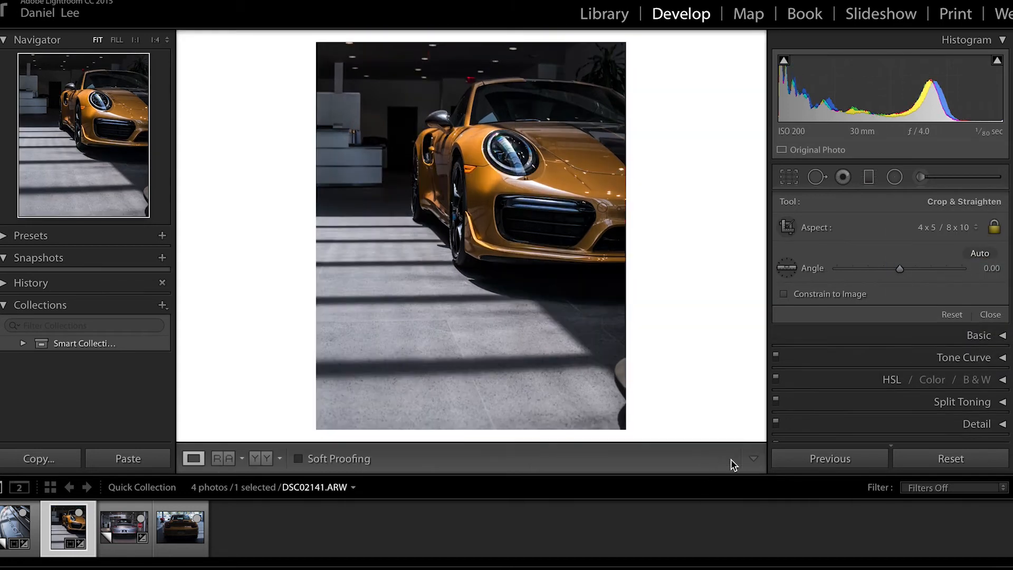
Step: Open the silver Porsche GT3 RS rear-view photo and apply the Level Upright correction
{"action": "left_click", "coordinate": [125, 524]}
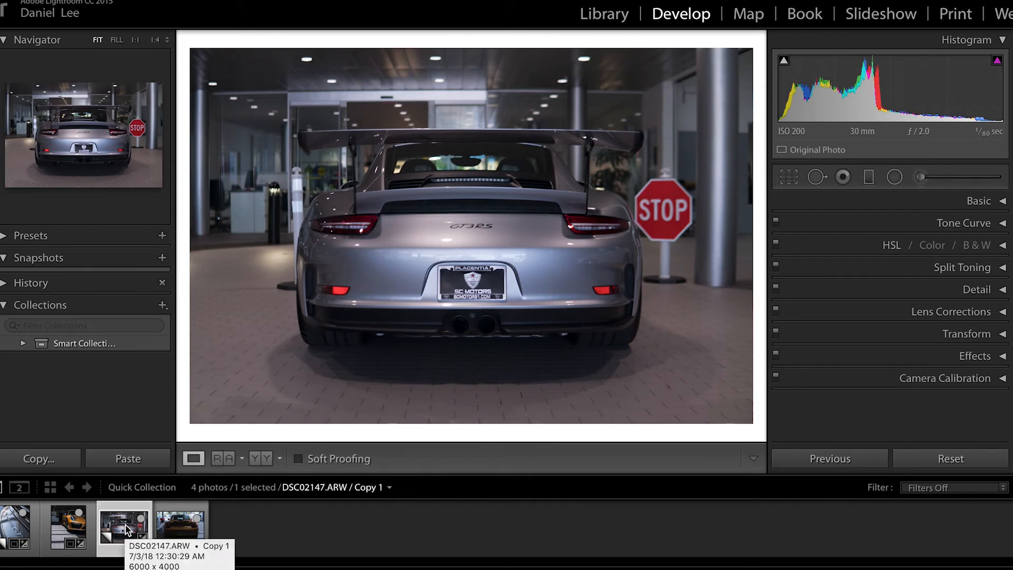
{"action": "left_click", "coordinate": [855, 333]}
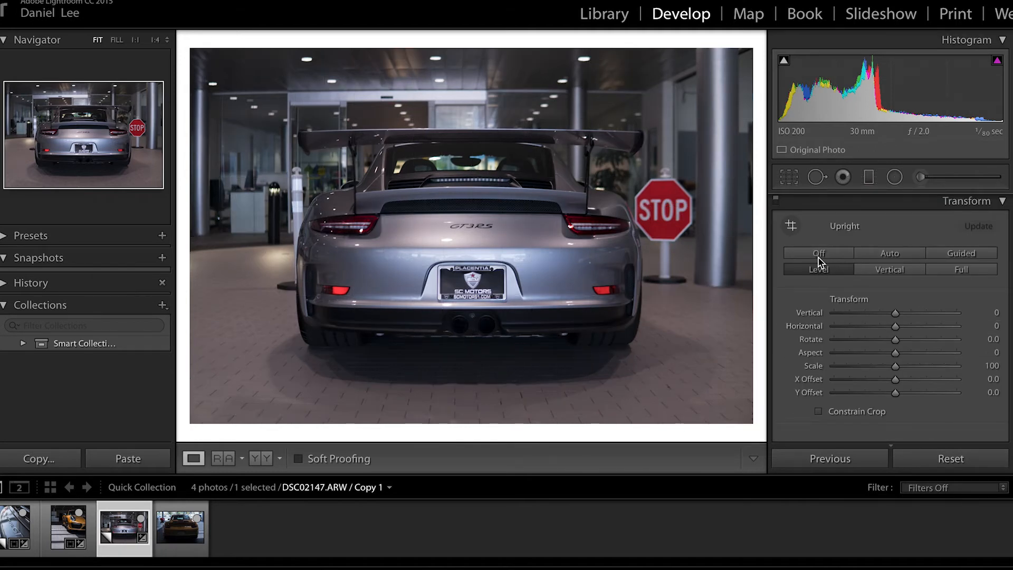
{"action": "left_click", "coordinate": [818, 255]}
{"action": "left_click", "coordinate": [818, 267]}
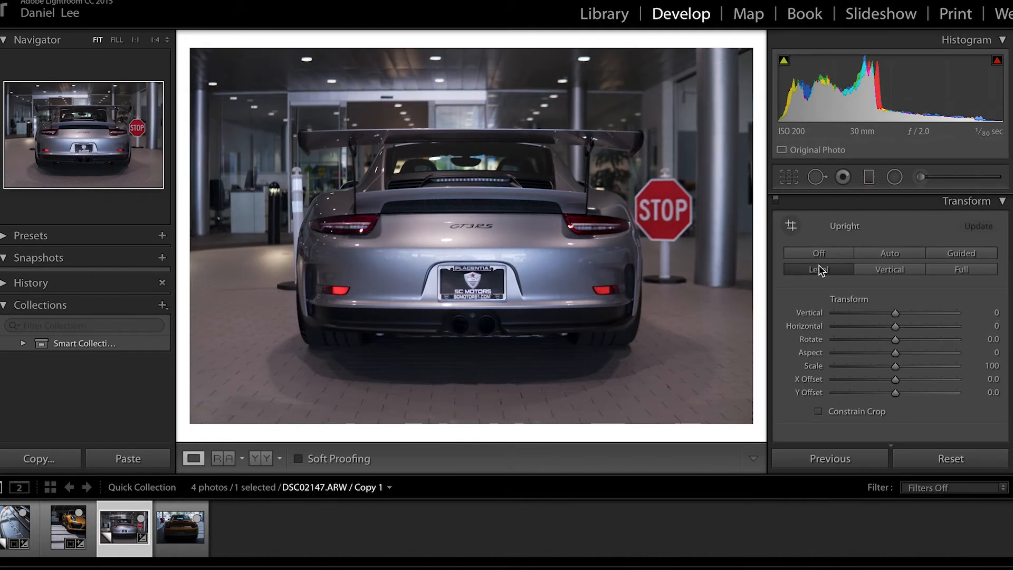
Step: Set the silver Porsche photo's white balance to Temp 4,651 and Tint +22
{"action": "left_click", "coordinate": [851, 202]}
{"action": "left_click", "coordinate": [892, 202]}
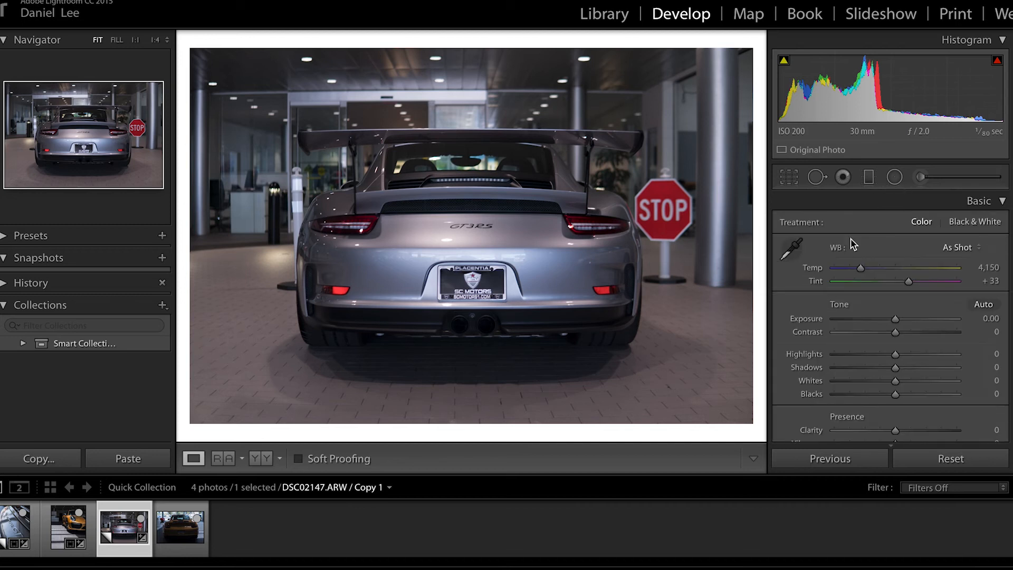
{"action": "left_click_drag", "start_coordinate": [861, 268], "coordinate": [866, 267]}
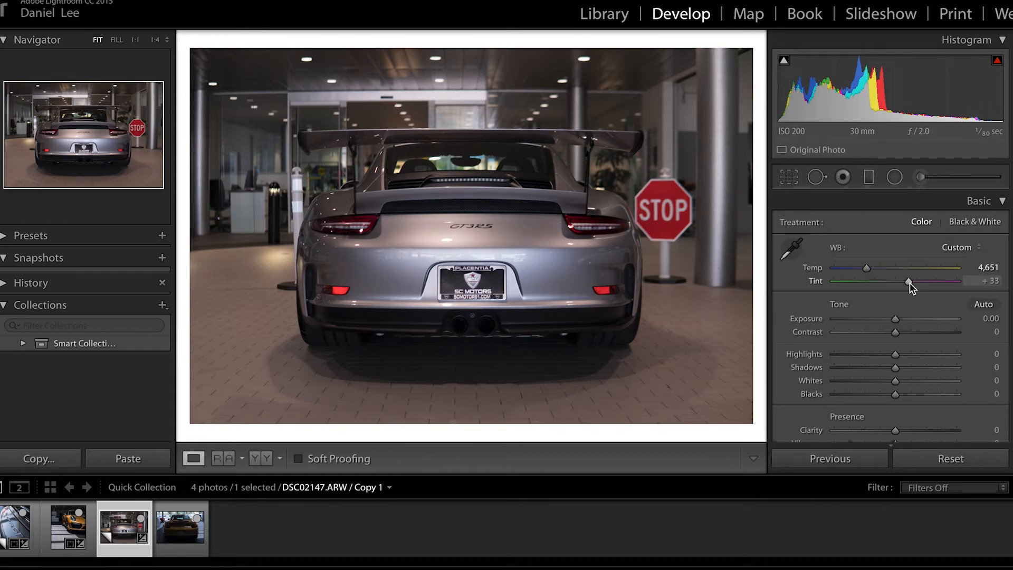
{"action": "left_click_drag", "start_coordinate": [909, 282], "coordinate": [905, 287]}
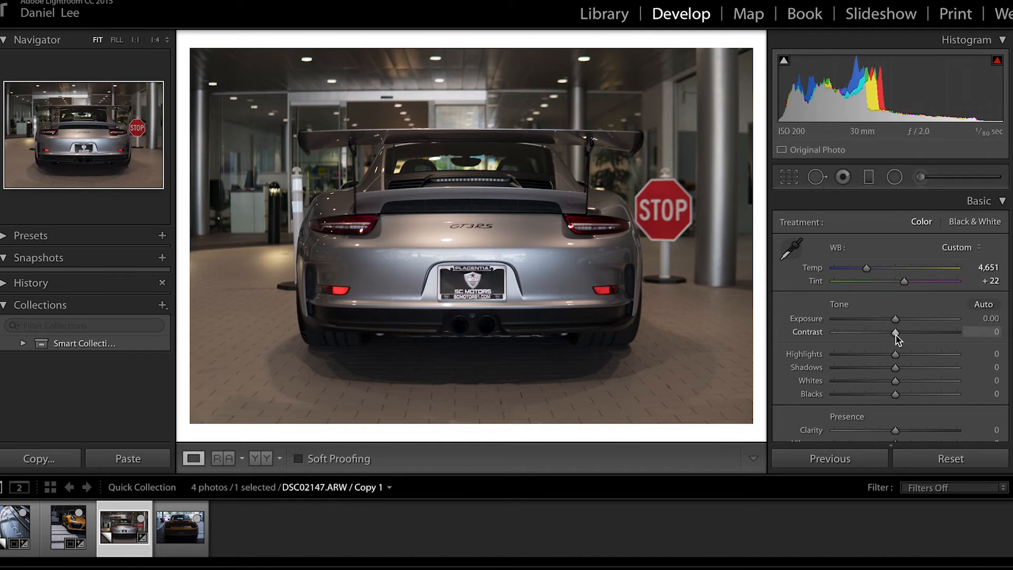
Step: Set the silver Porsche photo's Exposure to +0.50, Contrast +63, Highlights −28, Shadows +16, Whites +8, Blacks −4 and Clarity +16
{"action": "left_click_drag", "start_coordinate": [895, 319], "coordinate": [936, 339]}
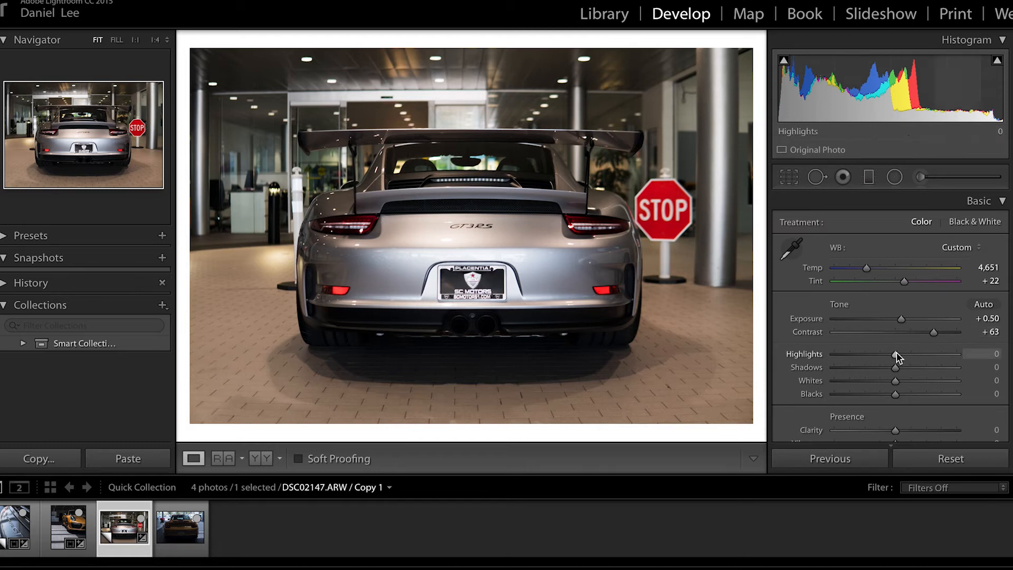
{"action": "left_click_drag", "start_coordinate": [896, 355], "coordinate": [894, 395]}
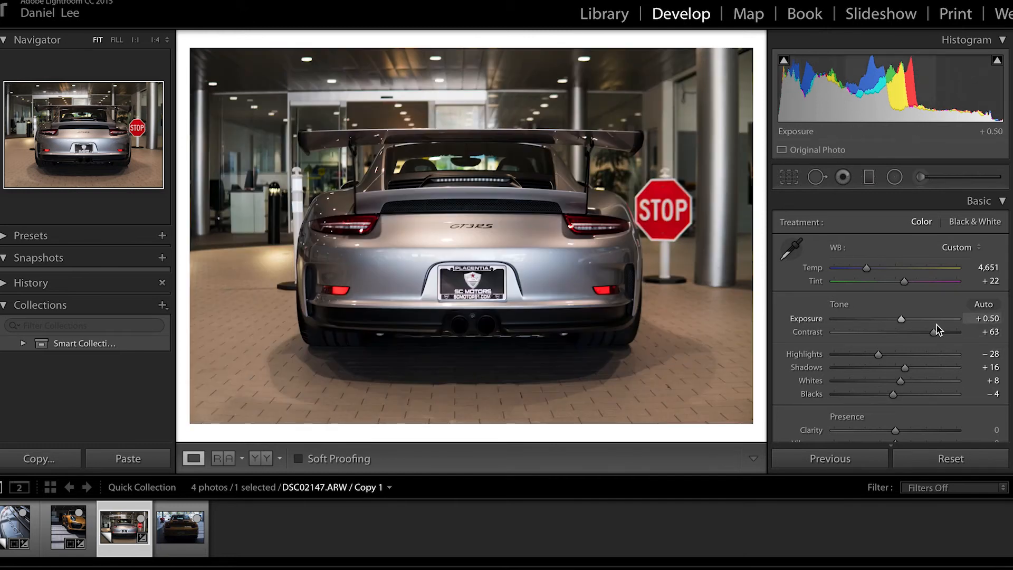
{"action": "scroll", "coordinate": [817, 357], "scroll_direction": "down", "scroll_amount": 1}
{"action": "left_click_drag", "start_coordinate": [894, 389], "coordinate": [906, 387]}
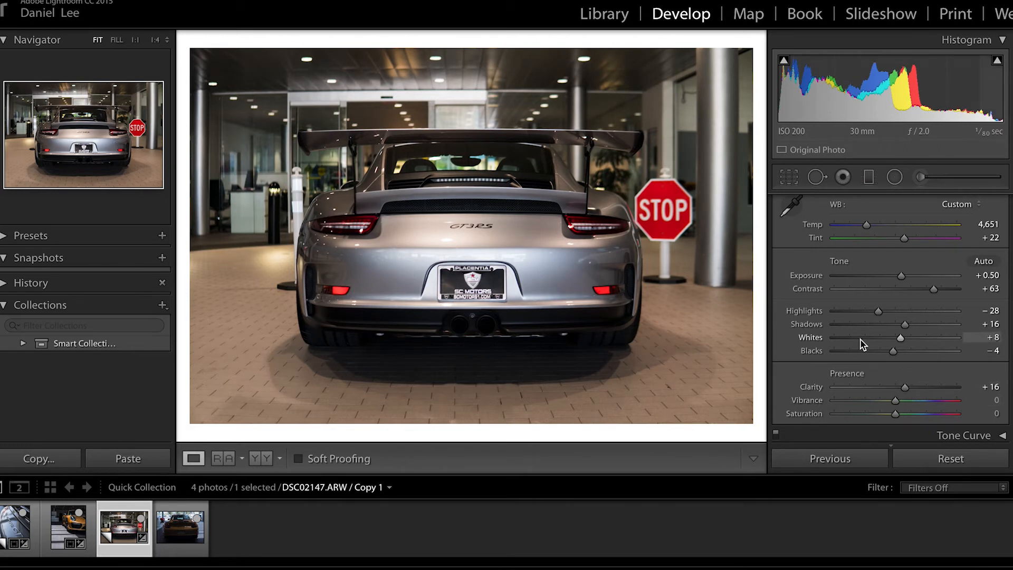
{"action": "scroll", "coordinate": [865, 312], "scroll_direction": "up", "scroll_amount": 1}
{"action": "left_click", "coordinate": [885, 203]}
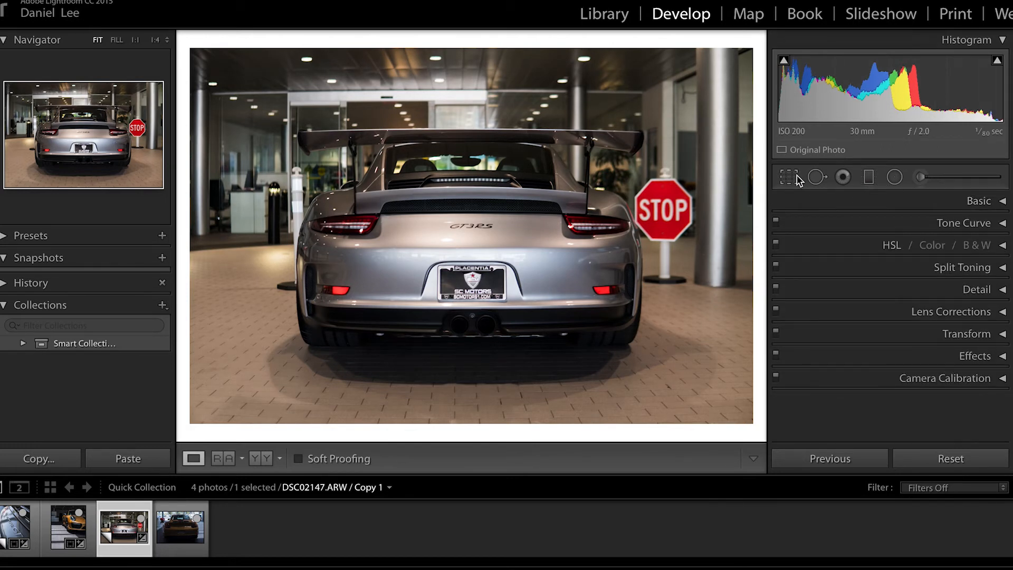
Step: Crop the silver Porsche photo to a portrait 4 x 5 / 8 x 10 frame, shifted toward the car's left side
{"action": "left_click", "coordinate": [798, 180]}
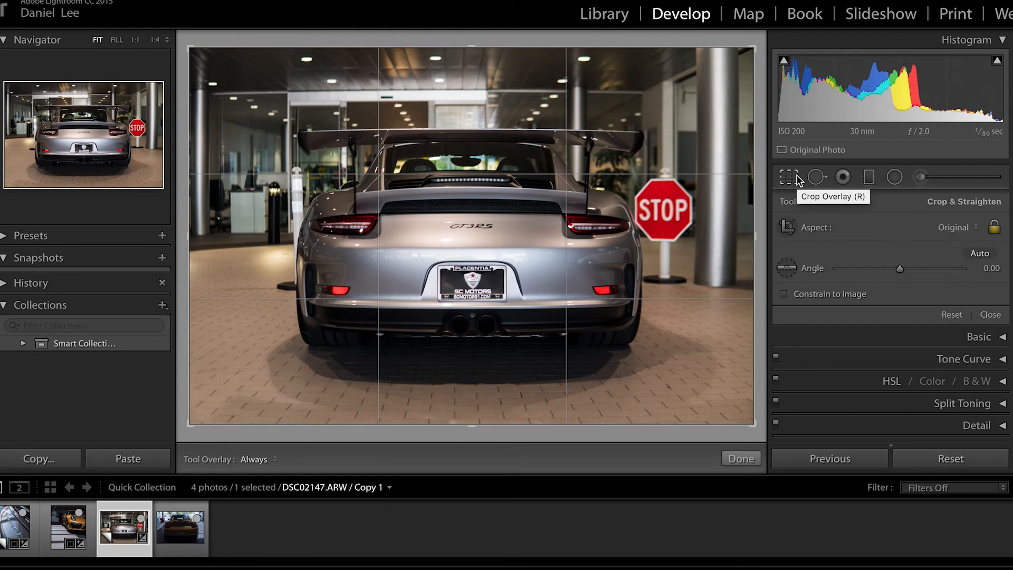
{"action": "left_click", "coordinate": [68, 527]}
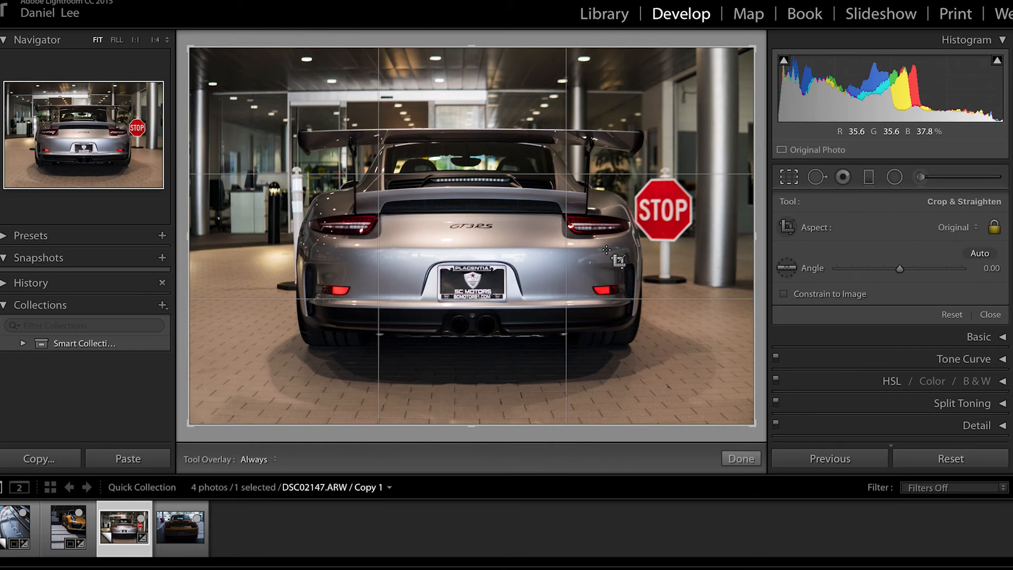
{"action": "left_click", "coordinate": [958, 227]}
{"action": "left_click", "coordinate": [940, 264]}
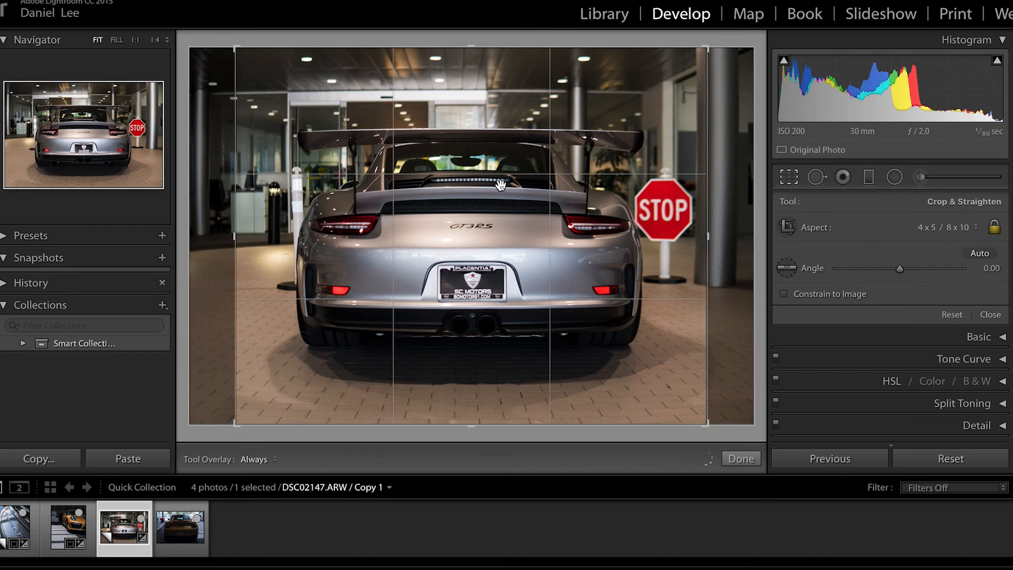
{"action": "key", "text": "x"}
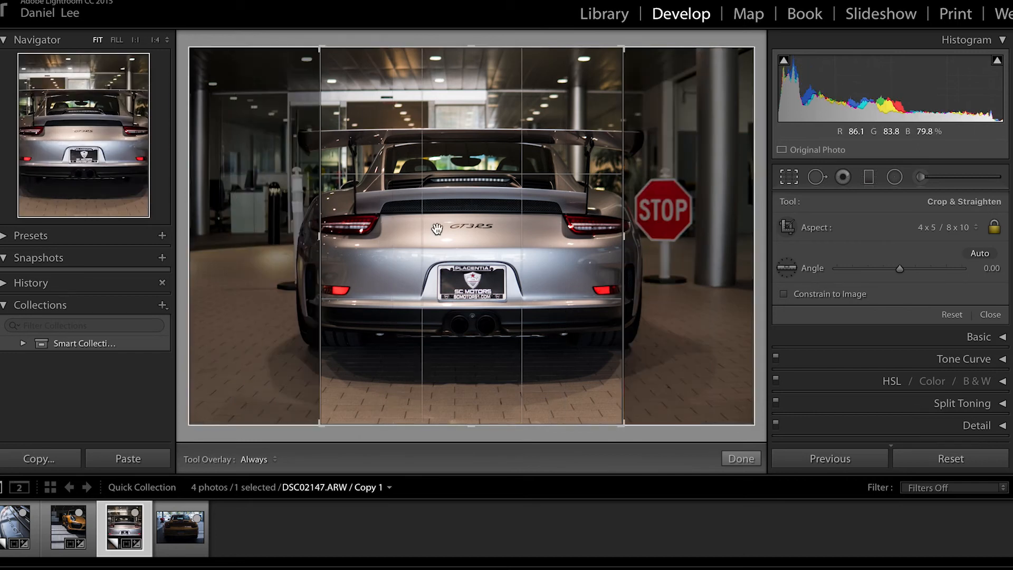
{"action": "left_click_drag", "start_coordinate": [437, 228], "coordinate": [487, 255]}
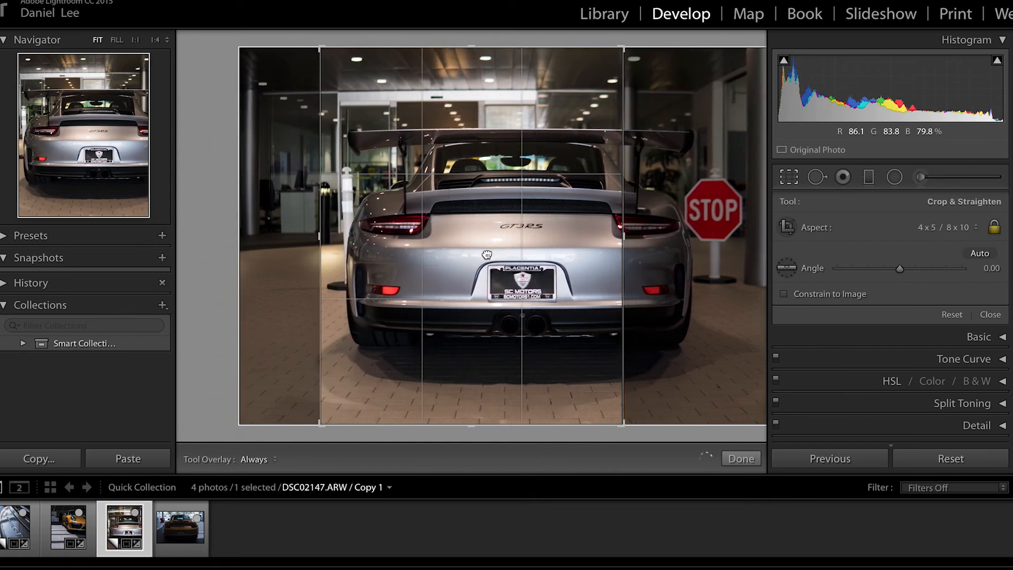
{"action": "left_click", "coordinate": [739, 459]}
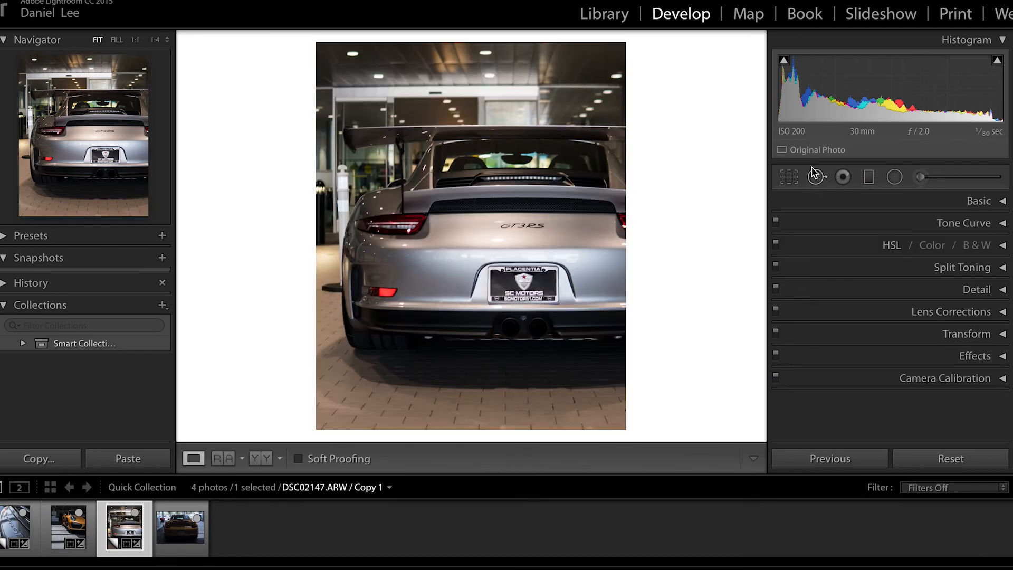
Step: Reposition the silver Porsche crop further left to include more of the showroom beside the car
{"action": "left_click", "coordinate": [790, 177]}
{"action": "left_click_drag", "start_coordinate": [586, 337], "coordinate": [602, 346]}
{"action": "left_click", "coordinate": [742, 459]}
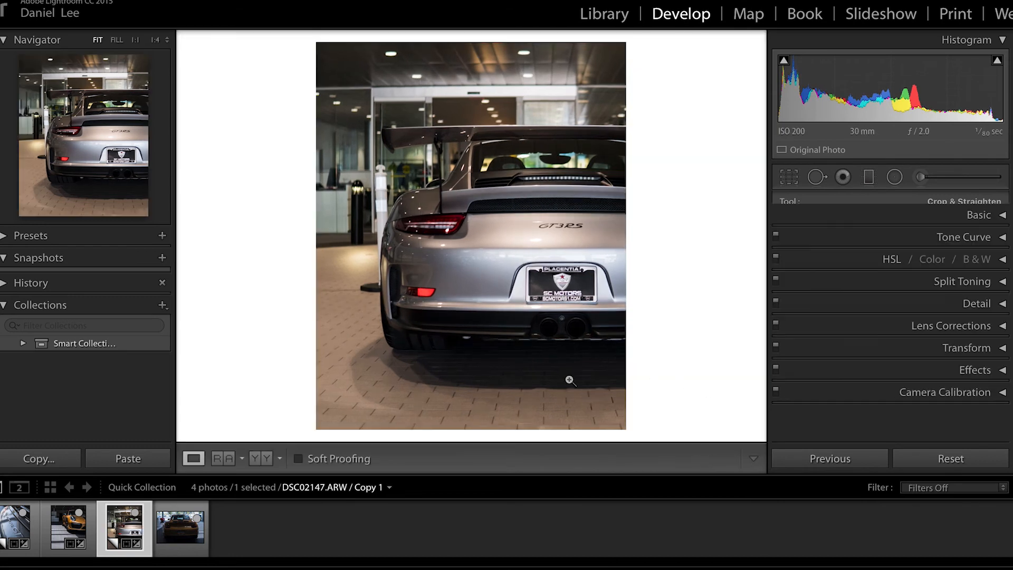
Step: Open the orange Porsche 911 Turbo S rear-view photo and apply the Level Upright correction
{"action": "left_click", "coordinate": [178, 536]}
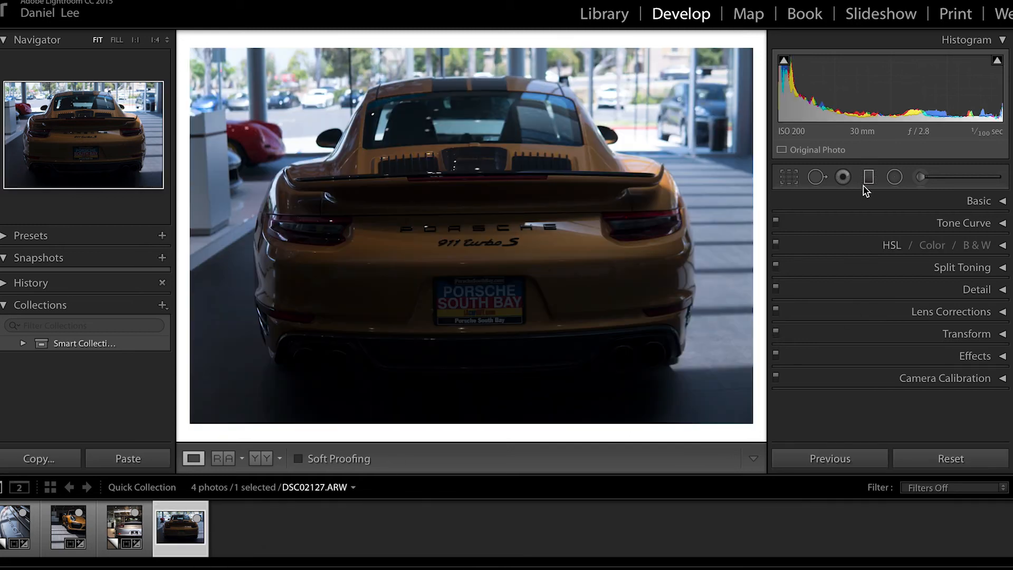
{"action": "left_click", "coordinate": [879, 338]}
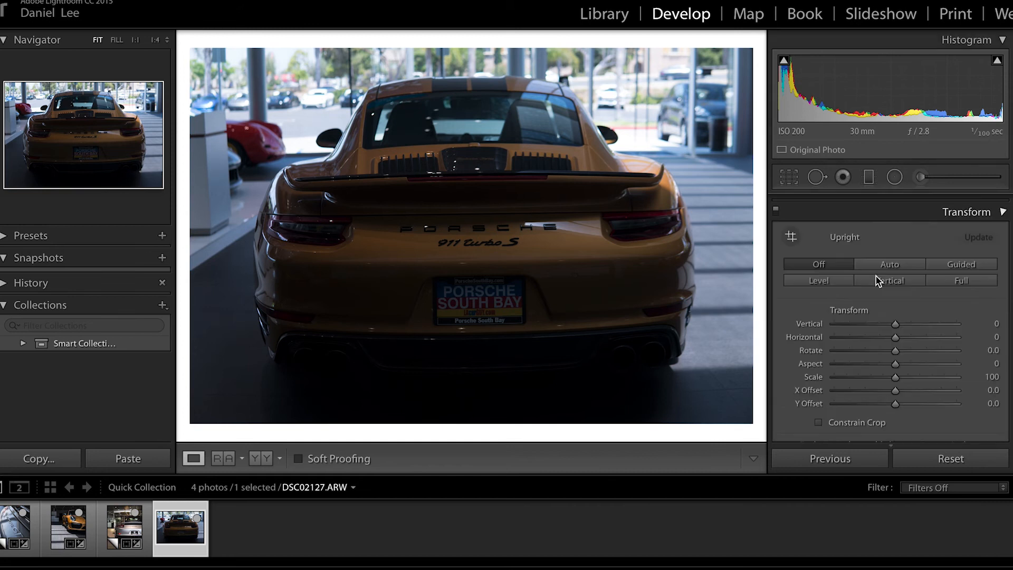
{"action": "left_click", "coordinate": [826, 270]}
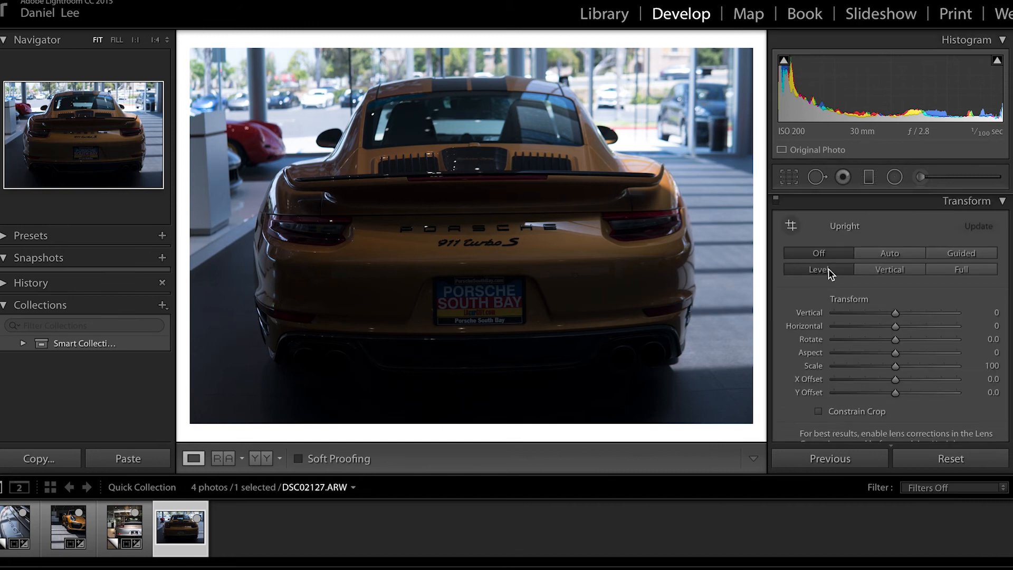
{"action": "left_click", "coordinate": [826, 273]}
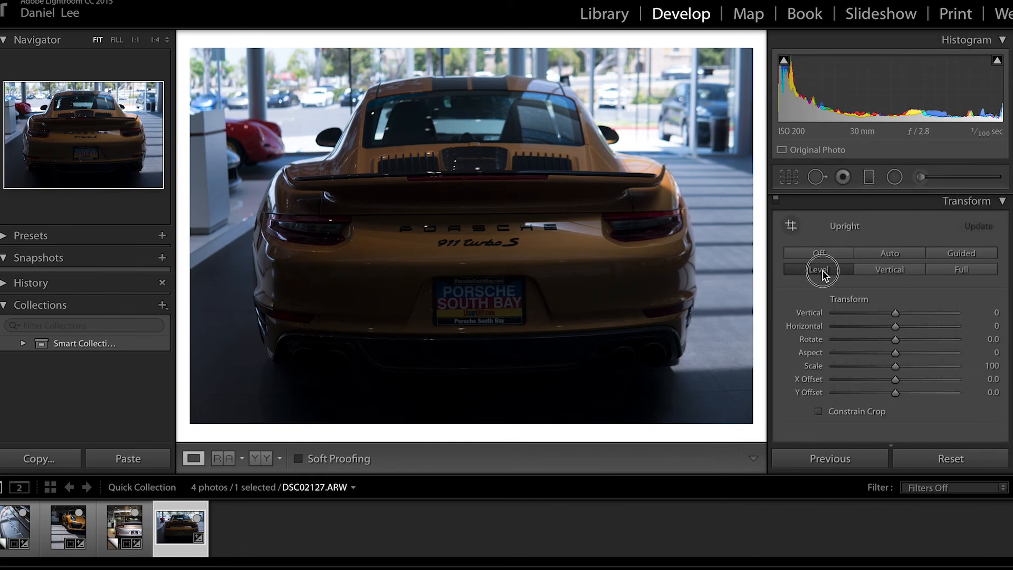
Step: Straighten the orange rear-view photo with a crop angle of 0.89
{"action": "left_click", "coordinate": [846, 206]}
{"action": "left_click", "coordinate": [789, 185]}
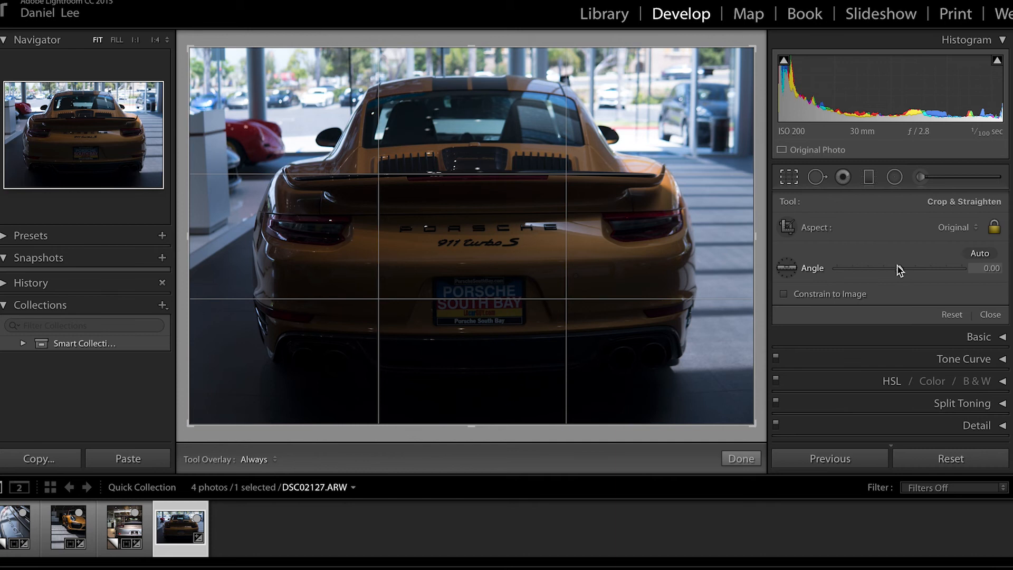
{"action": "left_click_drag", "start_coordinate": [898, 266], "coordinate": [899, 266]}
{"action": "left_click", "coordinate": [754, 461]}
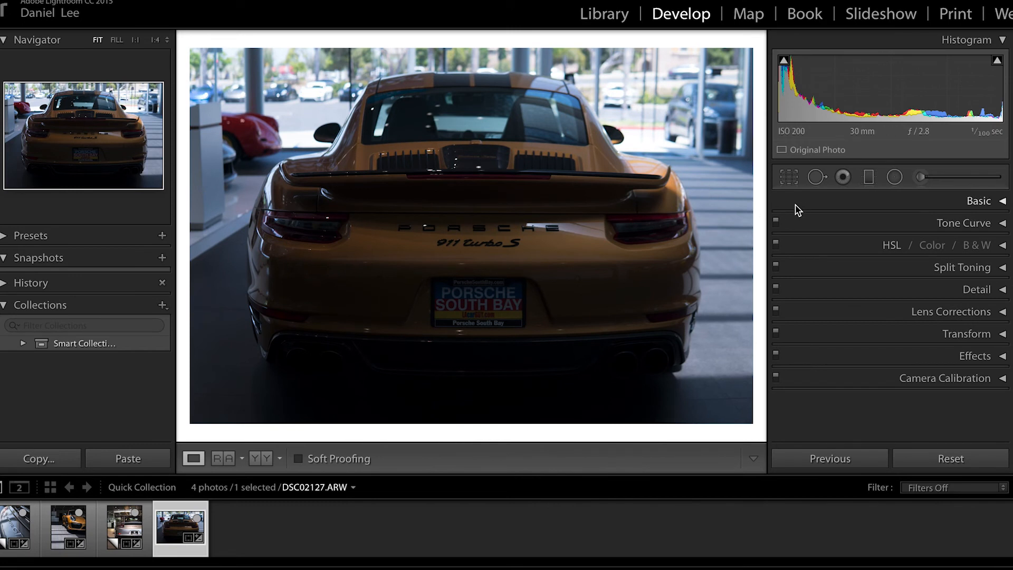
Step: Set the orange rear-view photo's Temp to 4,847, Exposure +0.50, Contrast +58, Highlights −59, Shadows +61, Whites +17, Blacks +1 and Clarity +42
{"action": "left_click", "coordinate": [802, 208]}
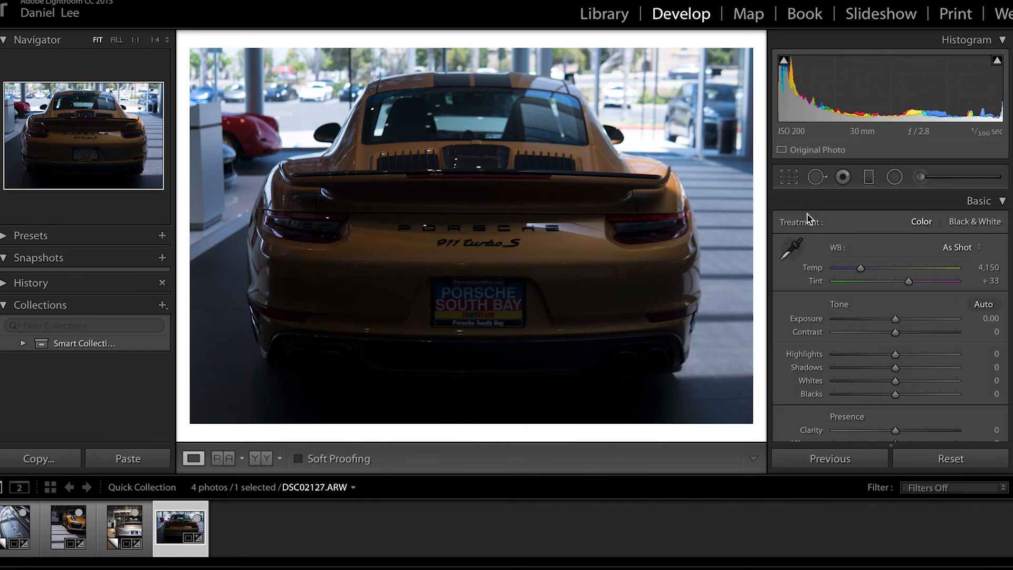
{"action": "left_click_drag", "start_coordinate": [861, 268], "coordinate": [868, 270]}
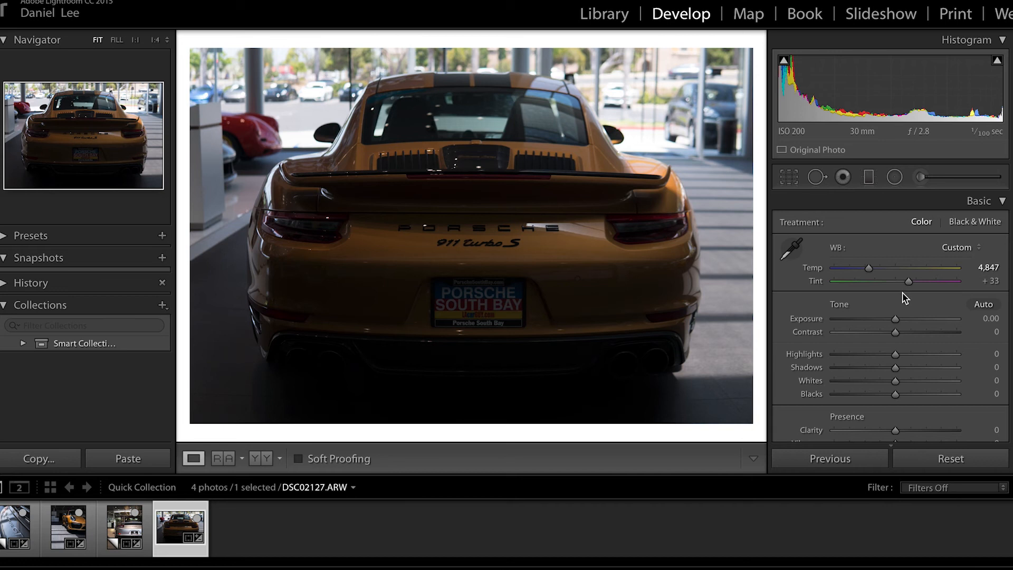
{"action": "left_click_drag", "start_coordinate": [896, 321], "coordinate": [923, 411]}
{"action": "scroll", "coordinate": [898, 401], "scroll_direction": "down", "scroll_amount": 1}
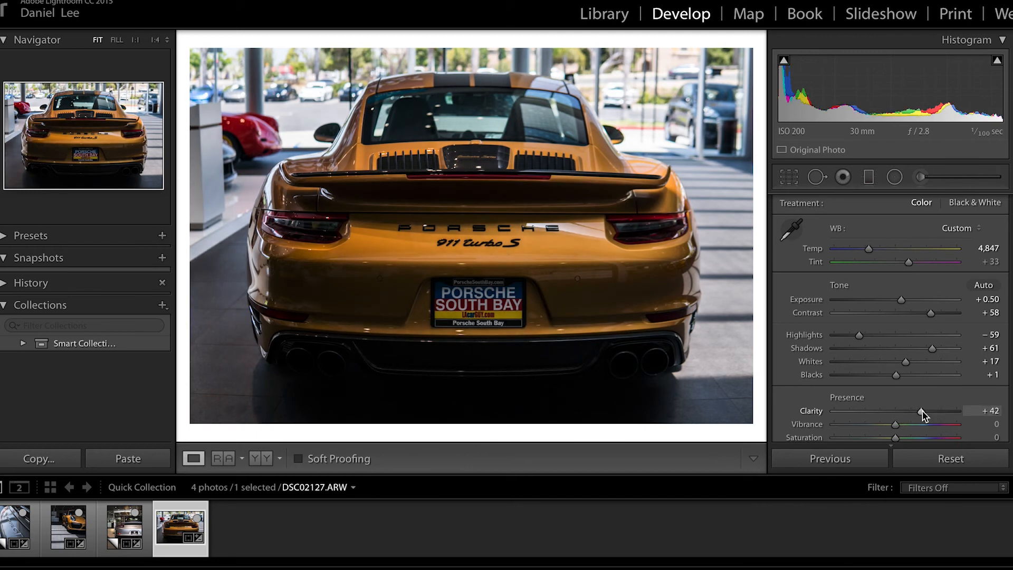
Step: Set the orange rear-view photo's Vibrance to +20
{"action": "scroll", "coordinate": [883, 399], "scroll_direction": "down", "scroll_amount": 1}
{"action": "left_click_drag", "start_coordinate": [895, 402], "coordinate": [908, 408]}
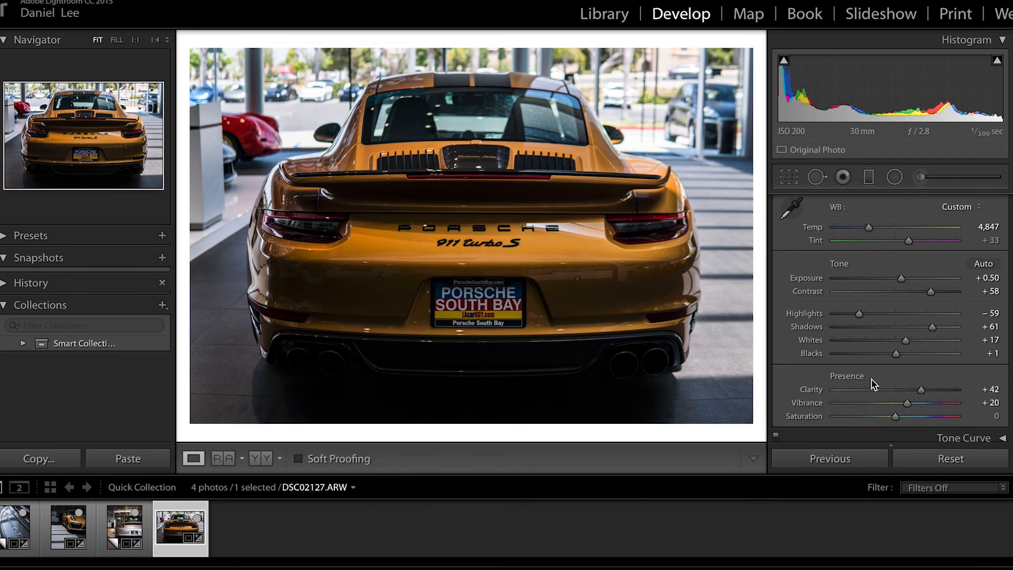
{"action": "scroll", "coordinate": [871, 379], "scroll_direction": "up", "scroll_amount": 2}
{"action": "left_click", "coordinate": [881, 203]}
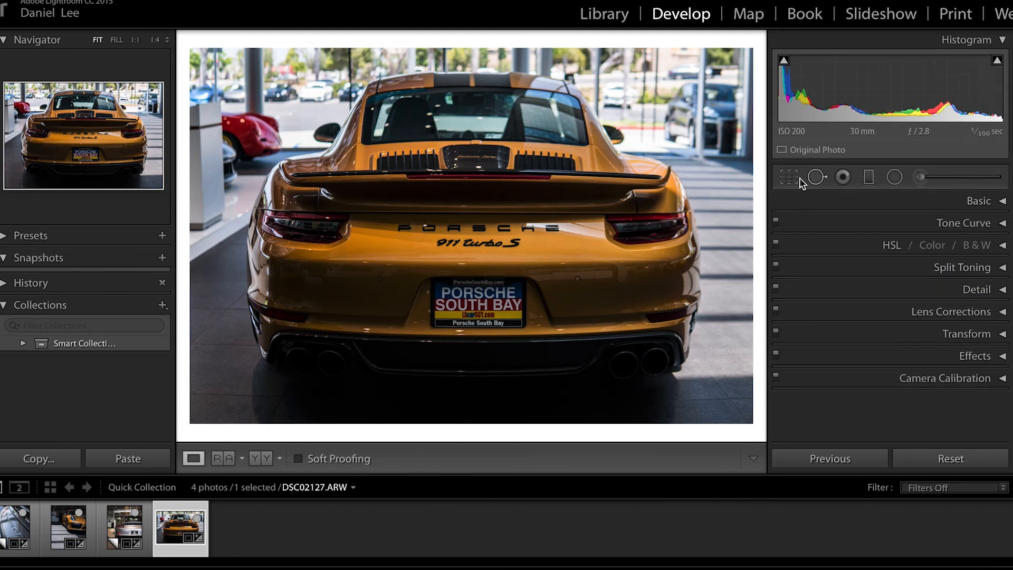
Step: Crop the orange rear-view photo to a portrait 4 x 5 / 8 x 10 frame over the car's right side
{"action": "left_click", "coordinate": [791, 178]}
{"action": "left_click", "coordinate": [940, 232]}
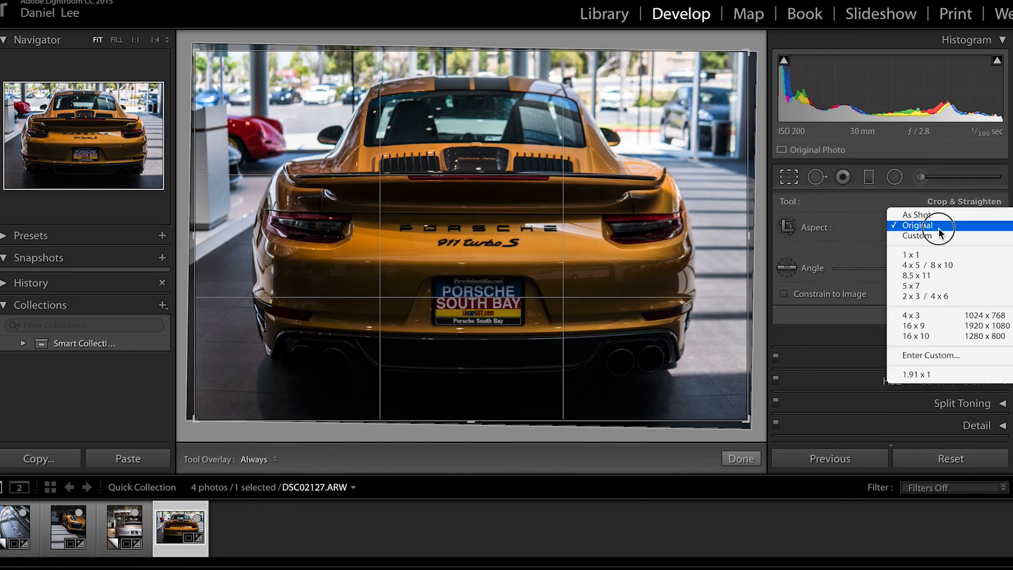
{"action": "left_click", "coordinate": [939, 265]}
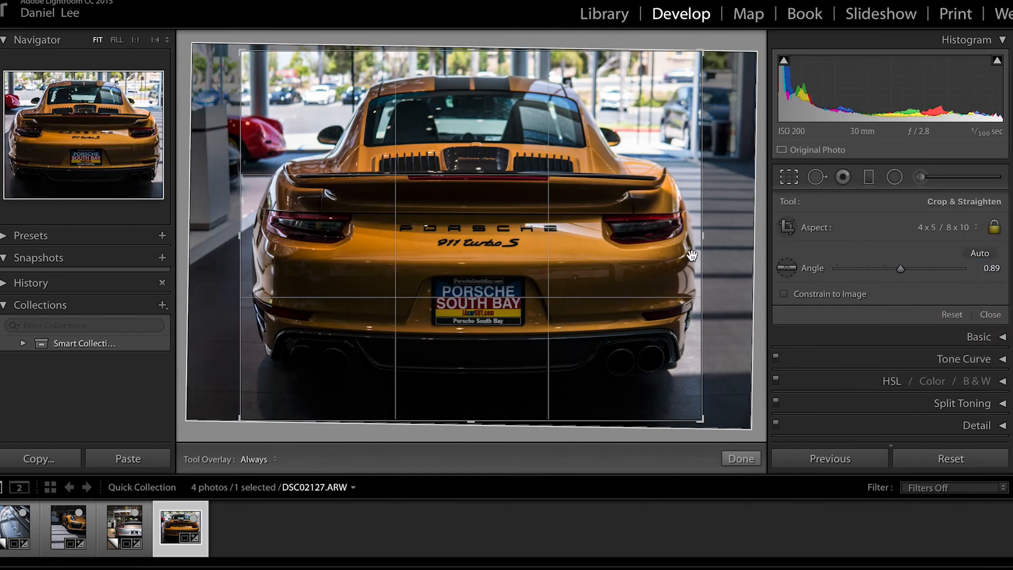
{"action": "key", "text": "x"}
{"action": "left_click_drag", "start_coordinate": [512, 255], "coordinate": [358, 260]}
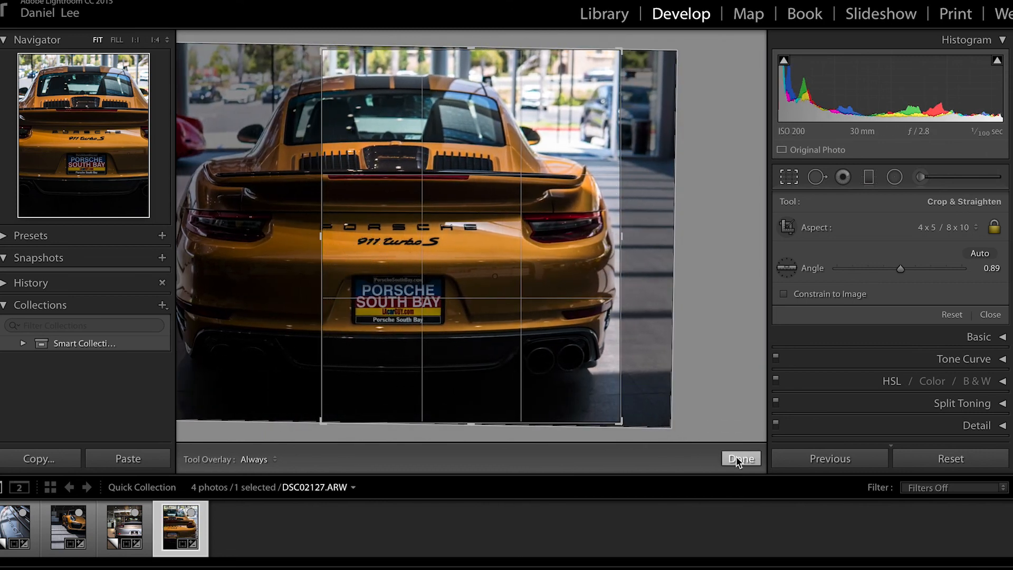
{"action": "left_click", "coordinate": [736, 456]}
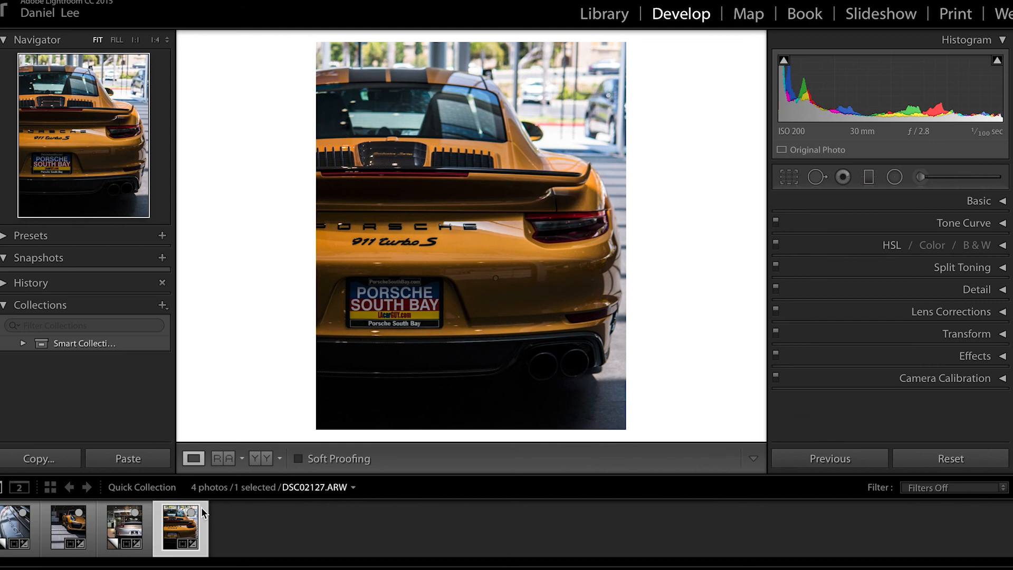
Step: Show the four edited photos in the Library grid and select the Carrera GT photo
{"action": "left_click", "coordinate": [605, 15]}
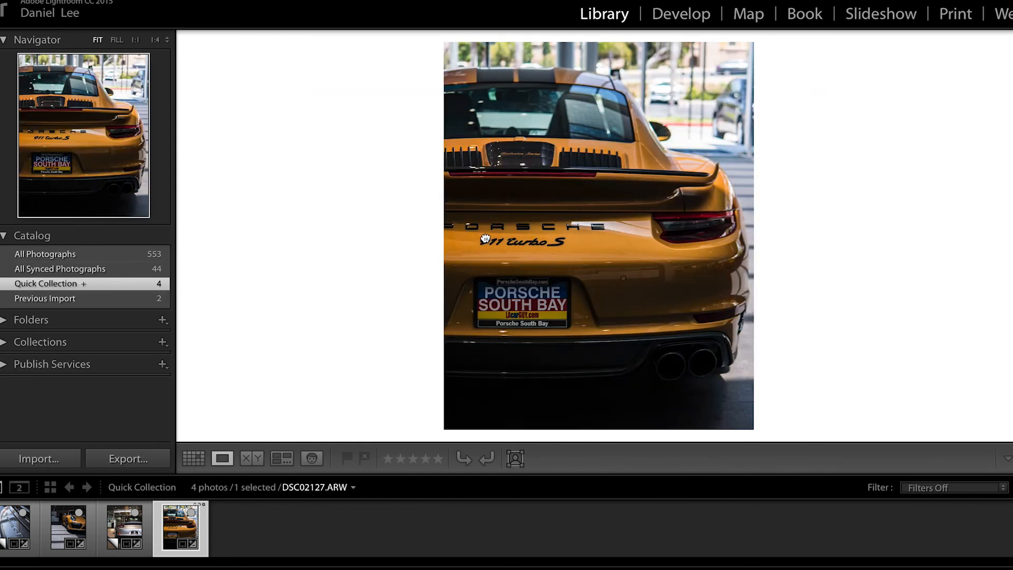
{"action": "key", "text": "g"}
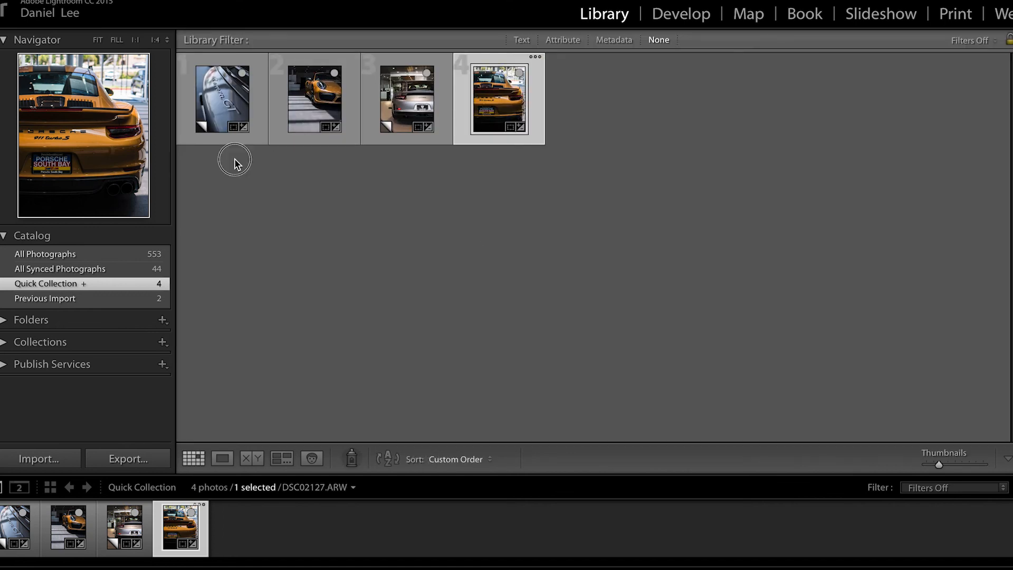
{"action": "left_click", "coordinate": [234, 160]}
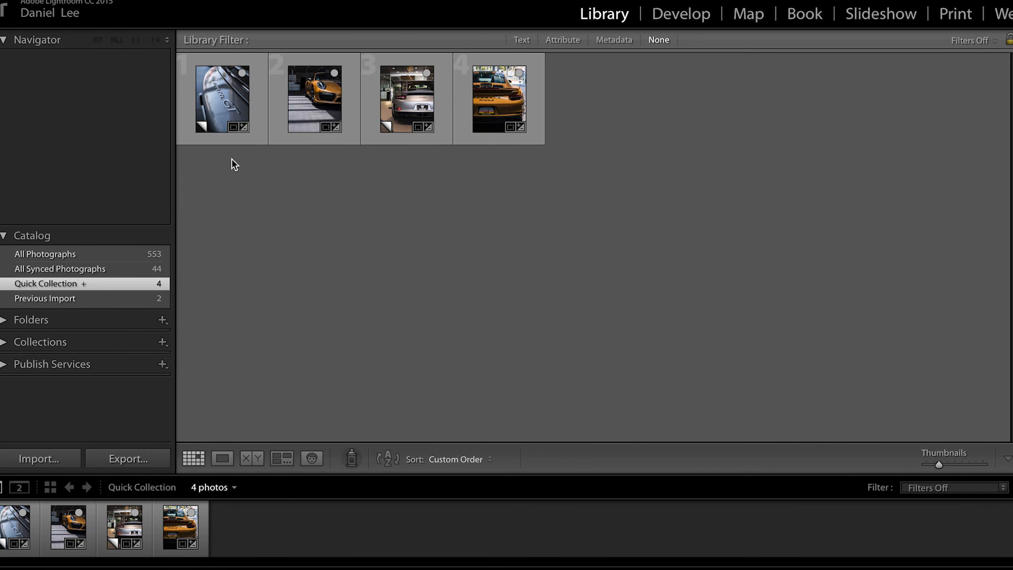
{"action": "left_click", "coordinate": [222, 139]}
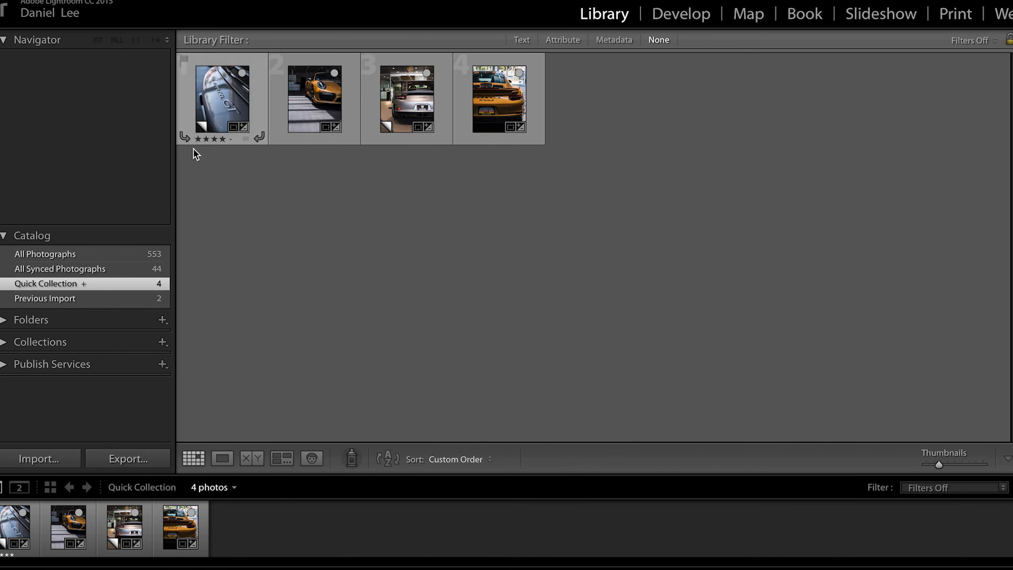
{"action": "left_click", "coordinate": [253, 97]}
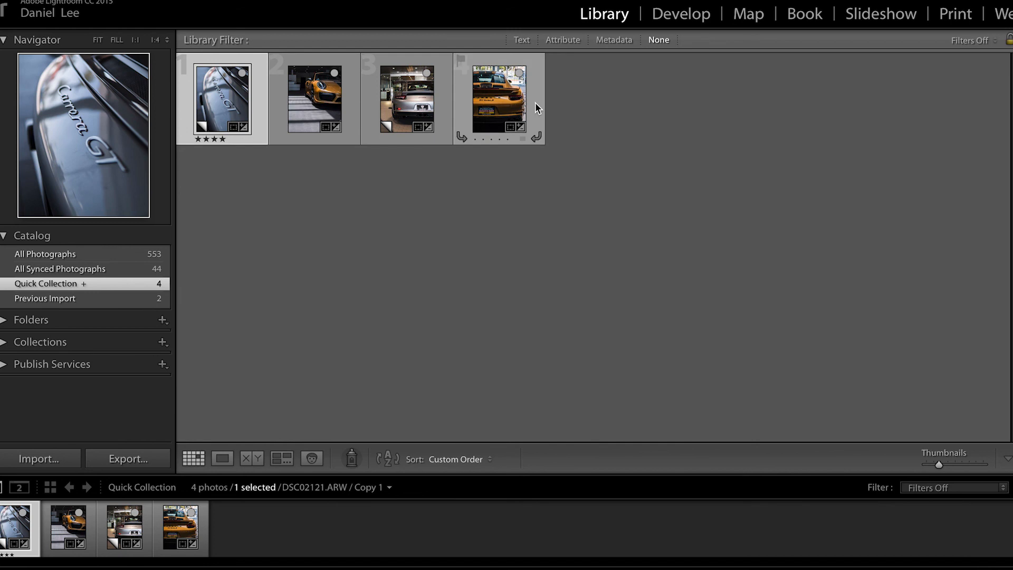
Step: Select all four photos and export them to the Desktop as JPEG files with the Insta preset
{"action": "key", "text": "ctrl+a"}
{"action": "left_click", "coordinate": [128, 458]}
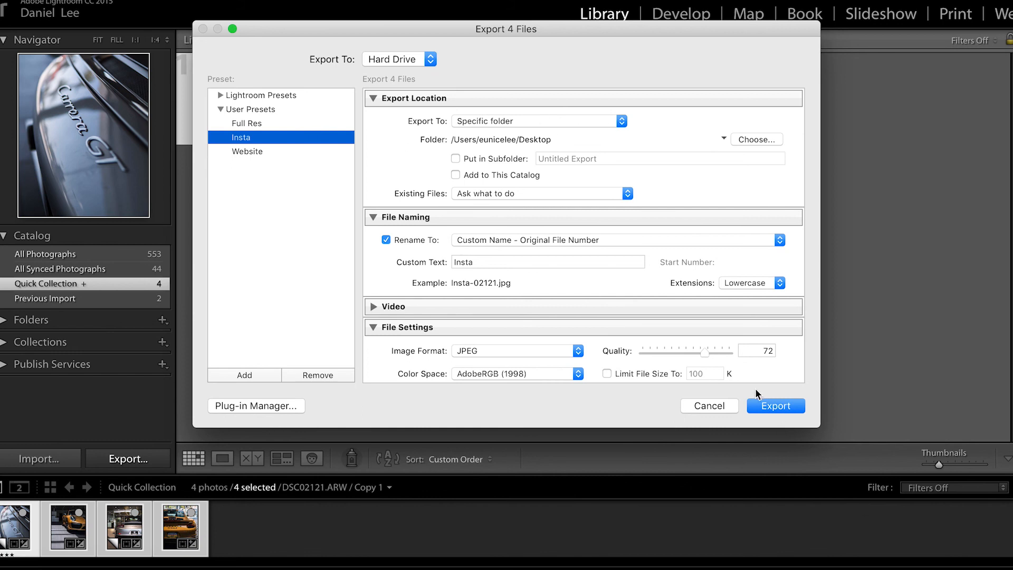
{"action": "left_click", "coordinate": [768, 405]}
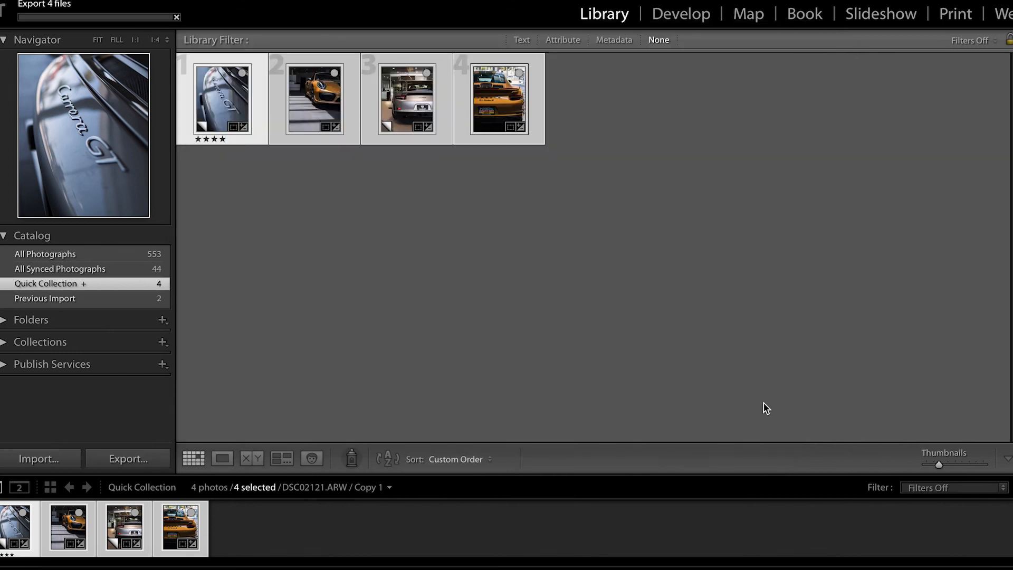